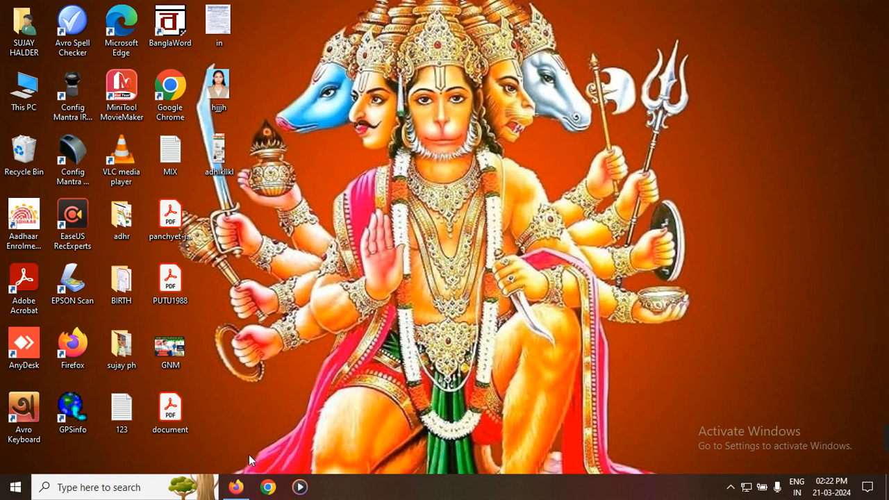
Step: Search Google for "gnm" in Firefox and open the WBJEE Board's ANM & GNM page
{"action": "left_click", "coordinate": [237, 487]}
{"action": "left_click", "coordinate": [372, 189]}
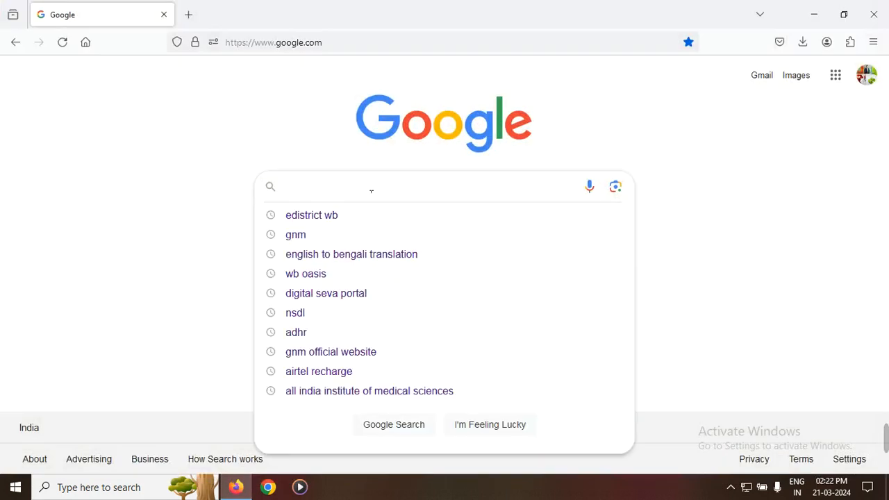
{"action": "type", "text": "gnm"}
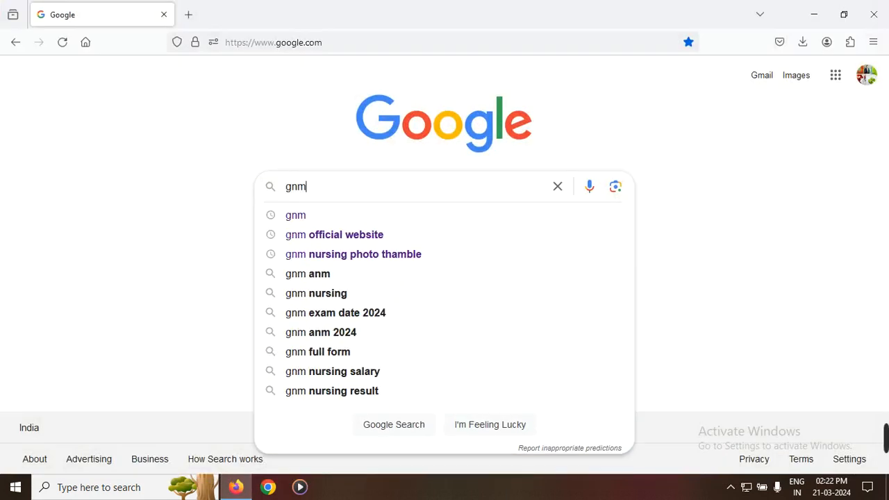
{"action": "left_click", "coordinate": [369, 213]}
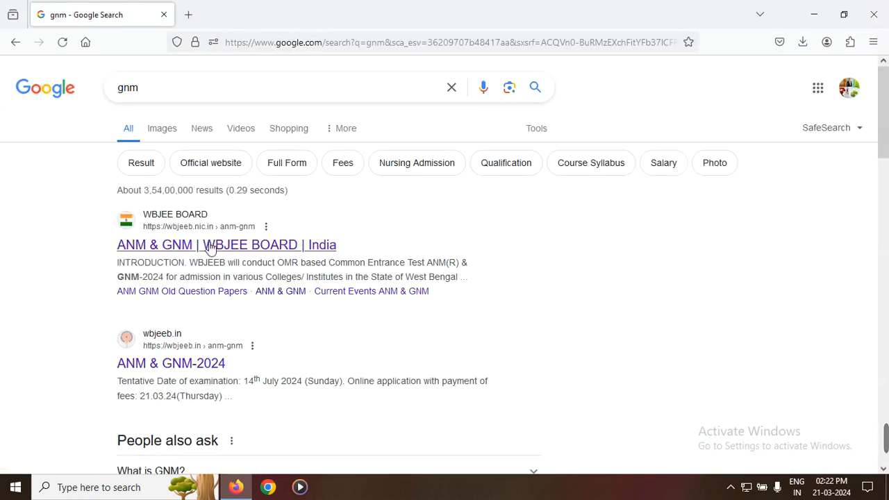
{"action": "left_click", "coordinate": [248, 252]}
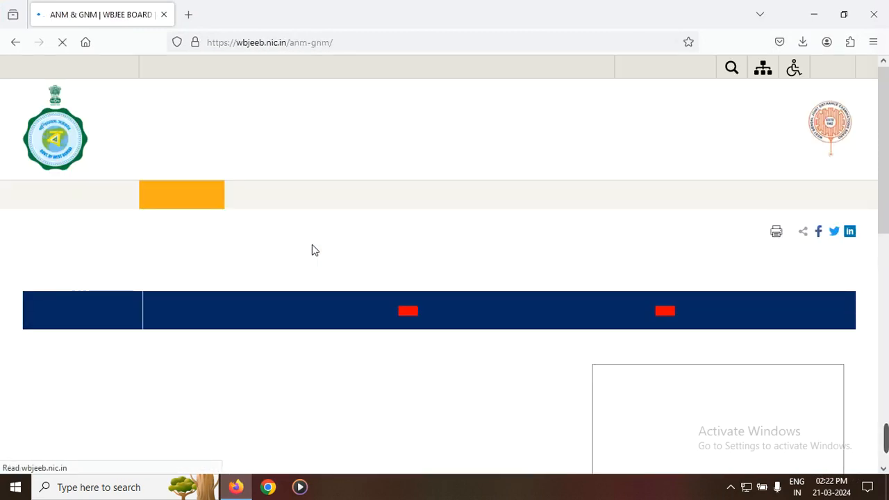
Step: Open the online application form submission for ANM (R) & GNM 2024 and start a new candidate registration
{"action": "mouse_move", "coordinate": [323, 298]}
{"action": "scroll", "coordinate": [496, 258], "scroll_direction": "down", "scroll_amount": 5}
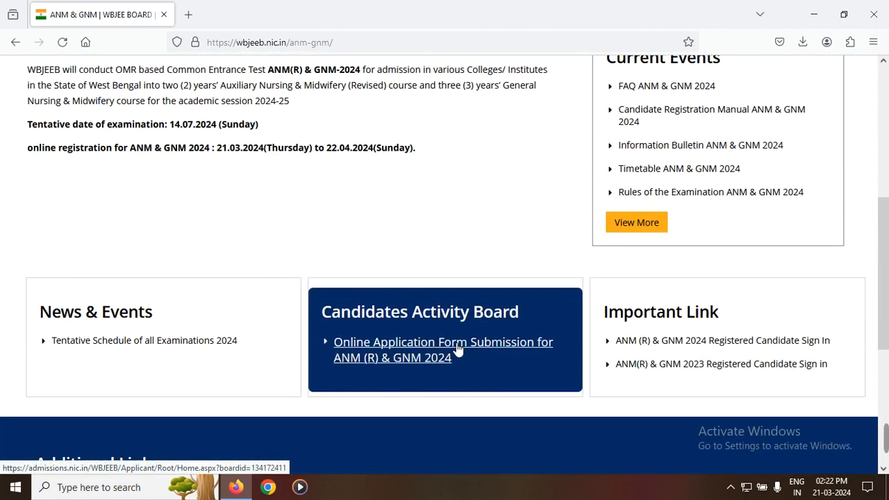
{"action": "left_click", "coordinate": [427, 351]}
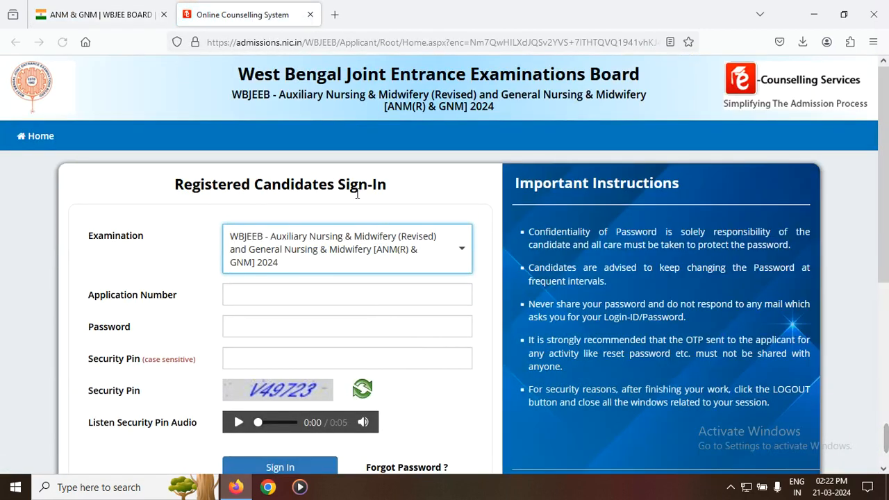
{"action": "scroll", "coordinate": [353, 332], "scroll_direction": "down", "scroll_amount": 3}
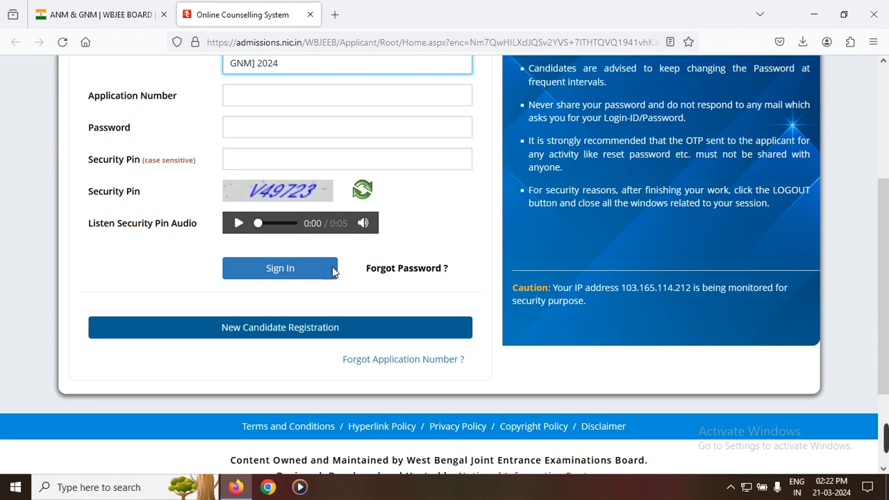
{"action": "left_click", "coordinate": [293, 334]}
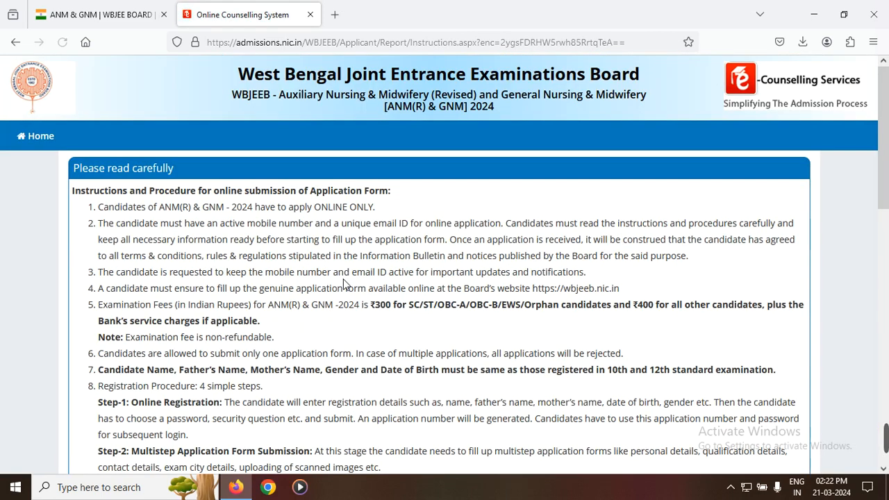
Step: Read through the application instructions, including the examination fees and password policy, and agree to them
{"action": "scroll", "coordinate": [343, 278], "scroll_direction": "down", "scroll_amount": 2}
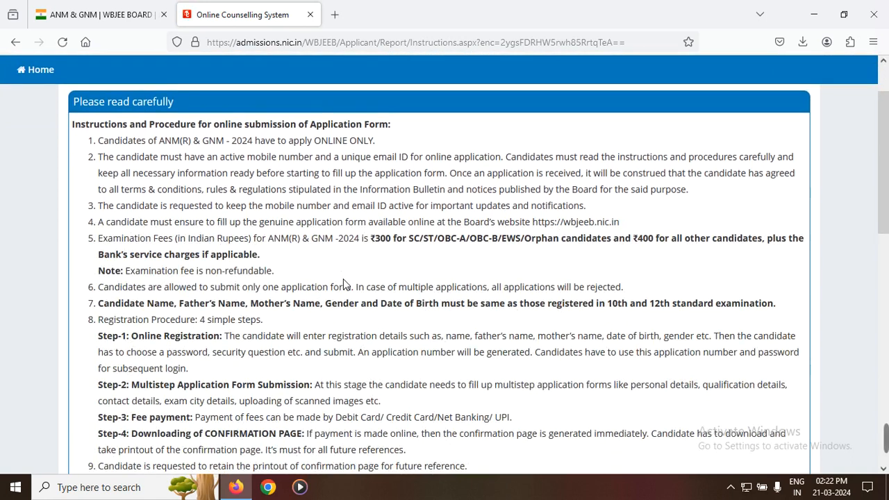
{"action": "left_click_drag", "start_coordinate": [371, 243], "coordinate": [683, 248]}
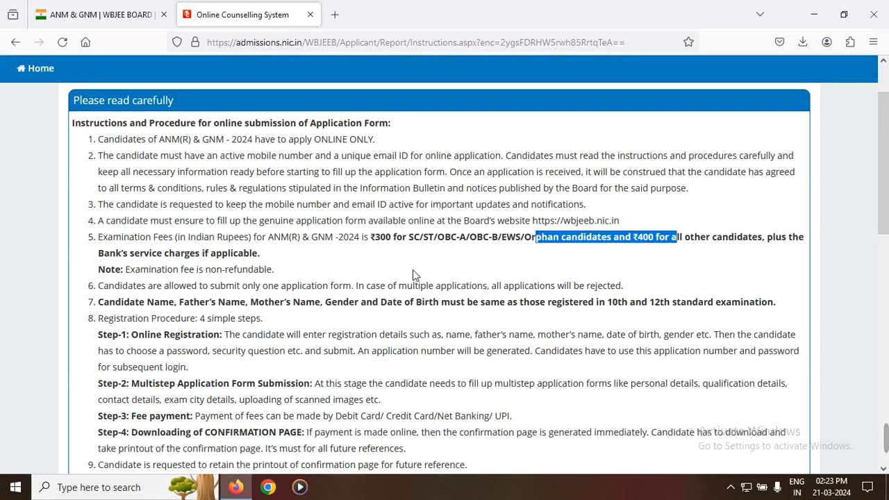
{"action": "scroll", "coordinate": [412, 269], "scroll_direction": "down", "scroll_amount": 7}
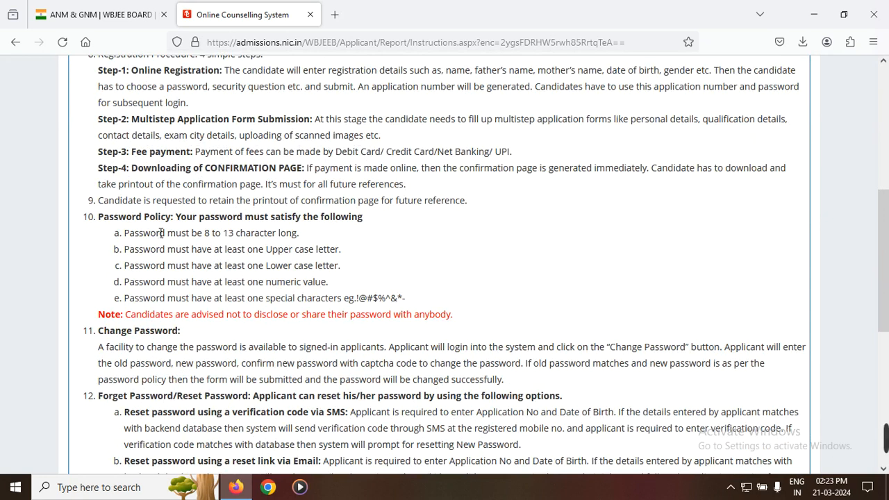
{"action": "left_click_drag", "start_coordinate": [130, 236], "coordinate": [279, 244]}
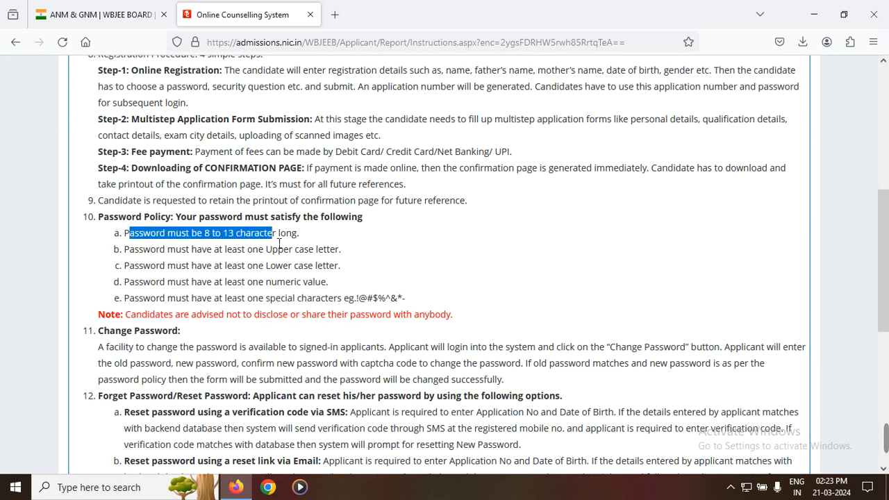
{"action": "scroll", "coordinate": [276, 252], "scroll_direction": "down", "scroll_amount": 2}
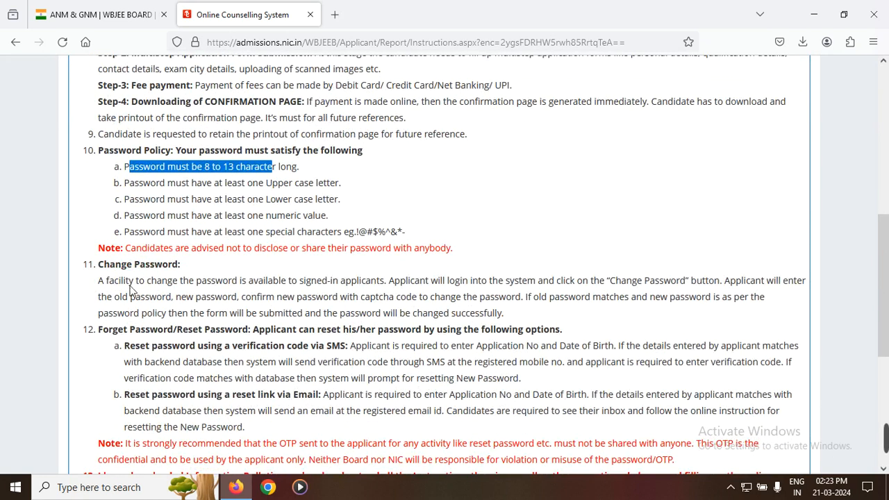
{"action": "scroll", "coordinate": [180, 309], "scroll_direction": "down", "scroll_amount": 4}
{"action": "scroll", "coordinate": [178, 308], "scroll_direction": "up", "scroll_amount": 12}
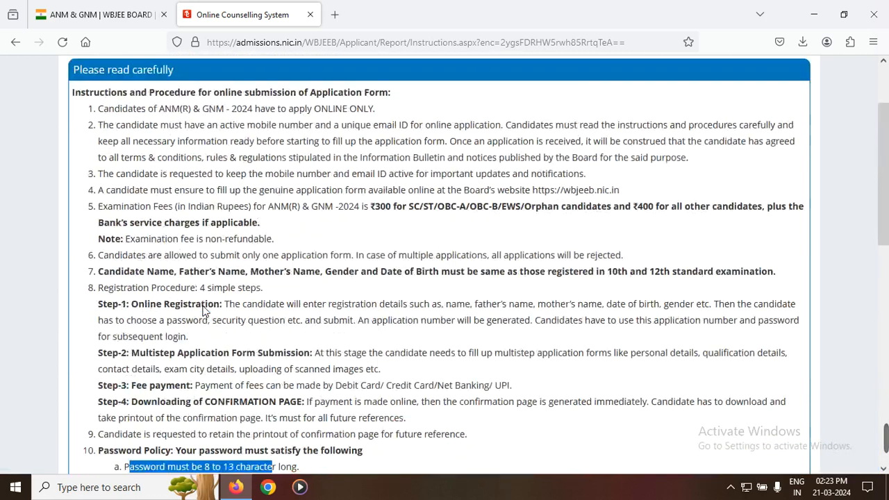
{"action": "scroll", "coordinate": [208, 308], "scroll_direction": "down", "scroll_amount": 10}
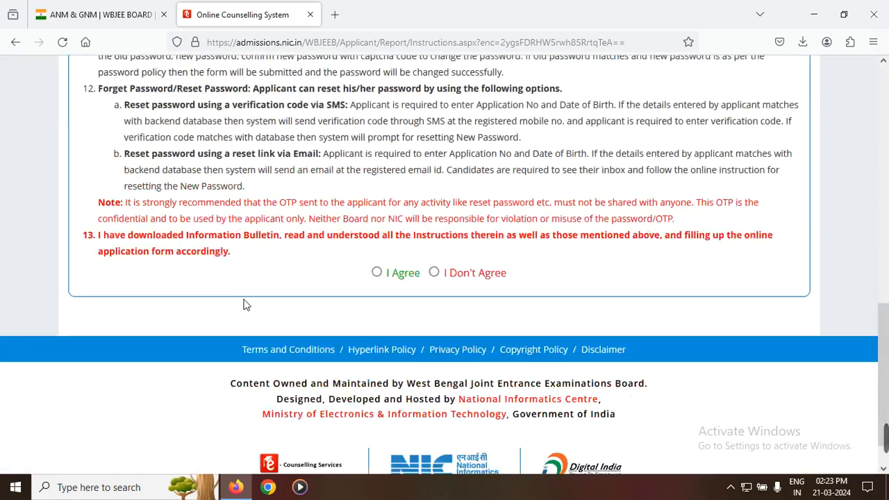
{"action": "left_click", "coordinate": [376, 248]}
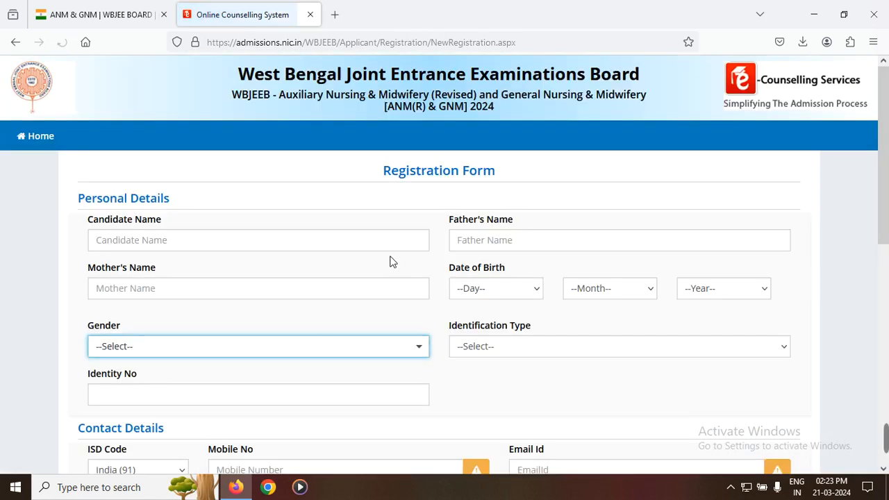
Step: Enter the candidate's full name, the father's name and the mother's name in the personal details
{"action": "left_click", "coordinate": [197, 248]}
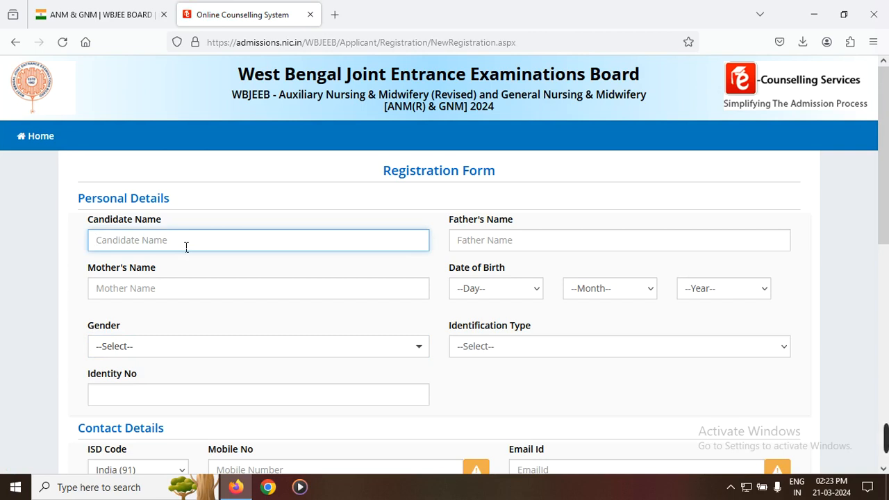
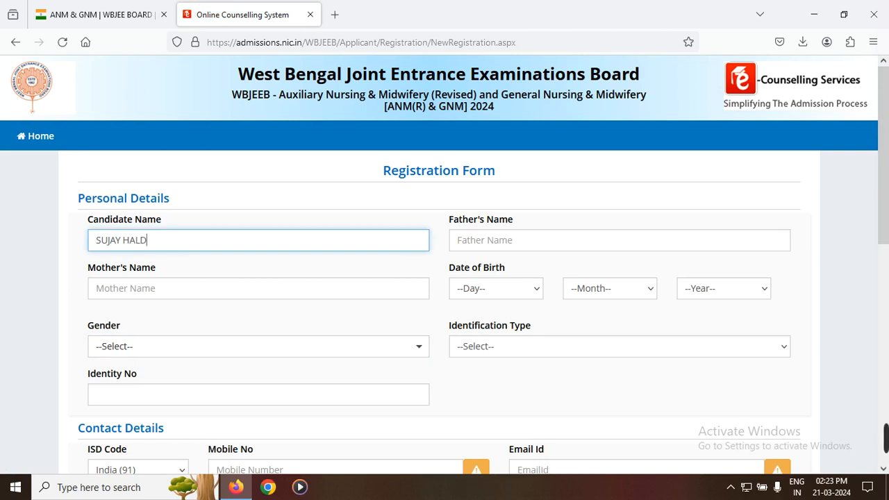
{"action": "left_click", "coordinate": [509, 241]}
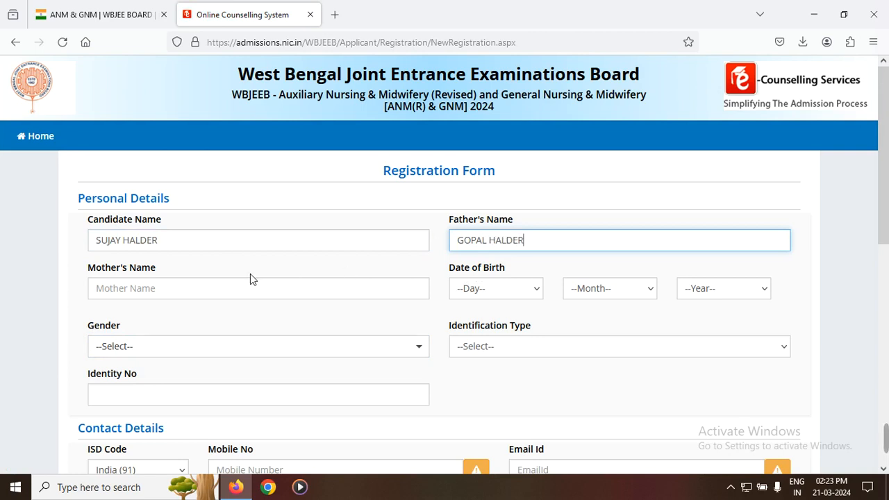
{"action": "left_click", "coordinate": [206, 292]}
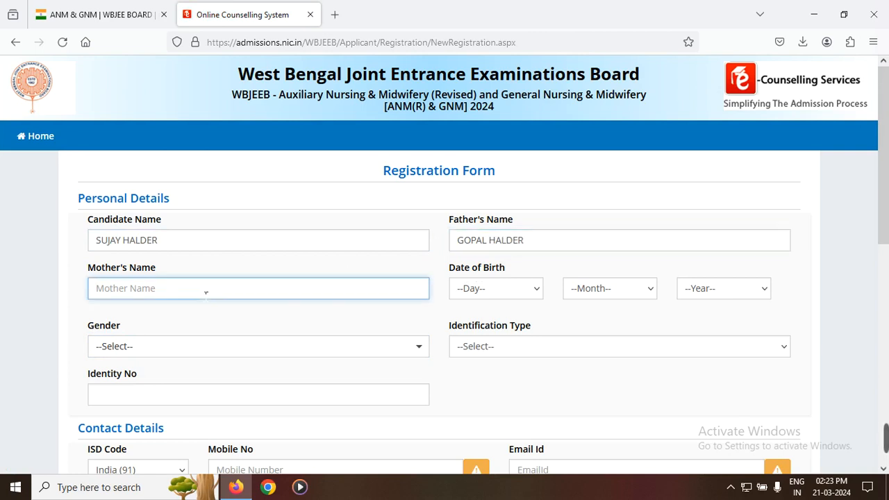
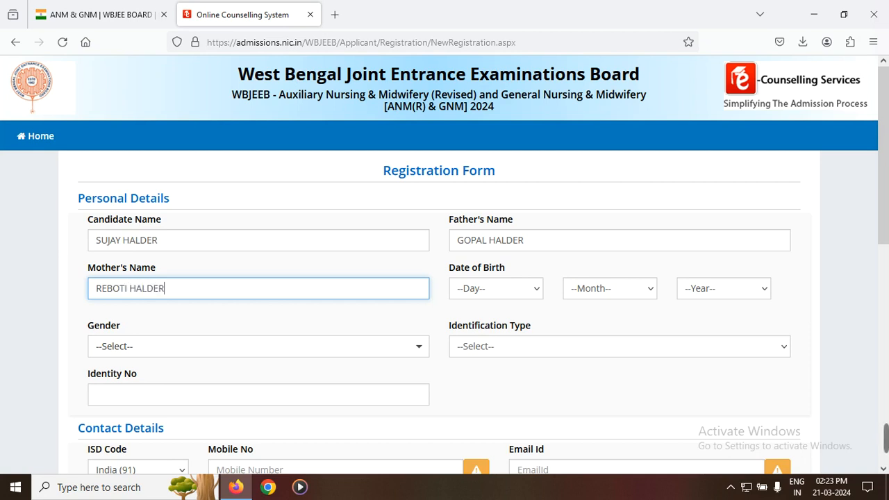
Step: Set the candidate's date of birth by choosing the day, month and year
{"action": "left_click", "coordinate": [496, 285]}
{"action": "scroll", "coordinate": [490, 258], "scroll_direction": "down", "scroll_amount": 5}
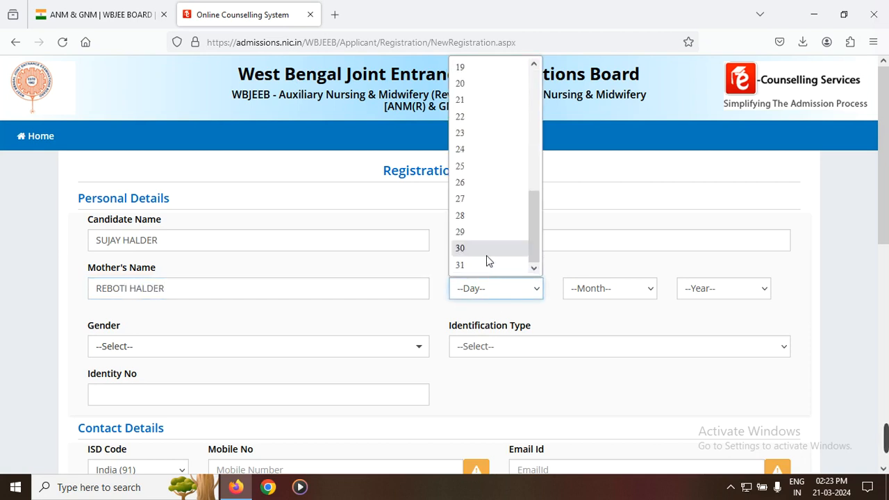
{"action": "left_click", "coordinate": [472, 84]}
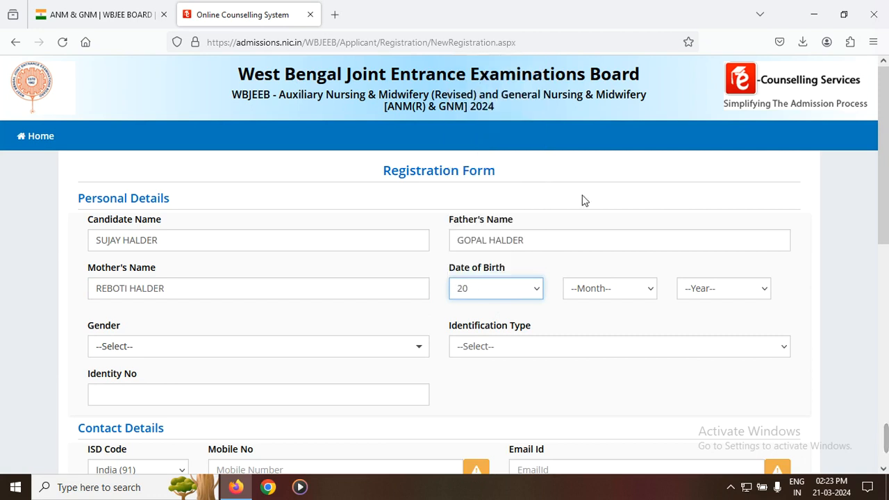
{"action": "left_click", "coordinate": [606, 289]}
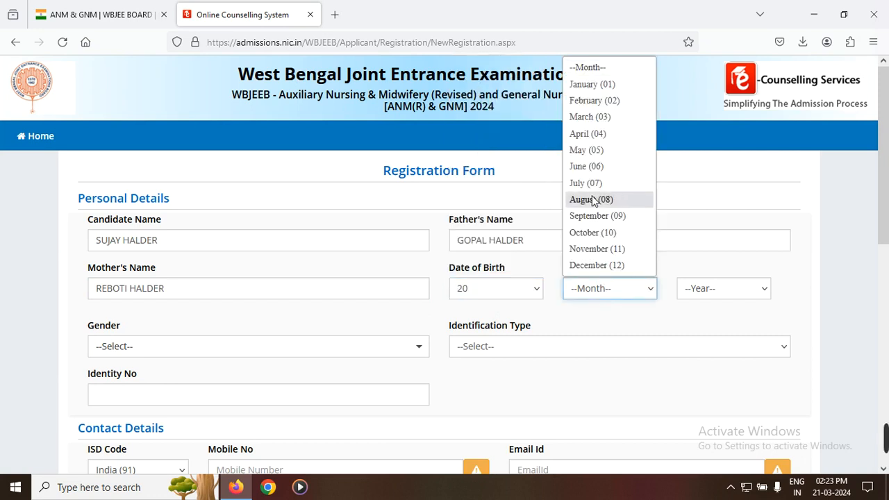
{"action": "left_click", "coordinate": [596, 264]}
{"action": "left_click", "coordinate": [705, 288]}
{"action": "scroll", "coordinate": [705, 260], "scroll_direction": "down", "scroll_amount": 15}
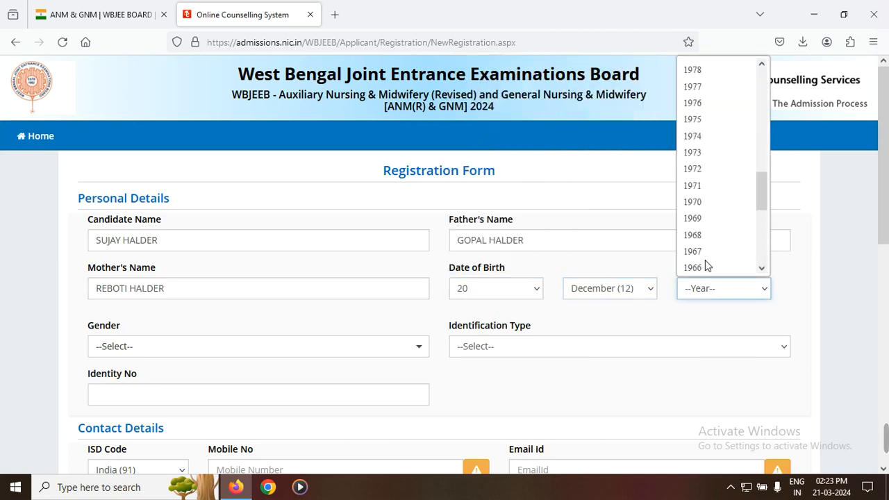
{"action": "scroll", "coordinate": [705, 260], "scroll_direction": "up", "scroll_amount": 10}
{"action": "scroll", "coordinate": [707, 229], "scroll_direction": "up", "scroll_amount": 5}
{"action": "scroll", "coordinate": [711, 209], "scroll_direction": "down", "scroll_amount": 4}
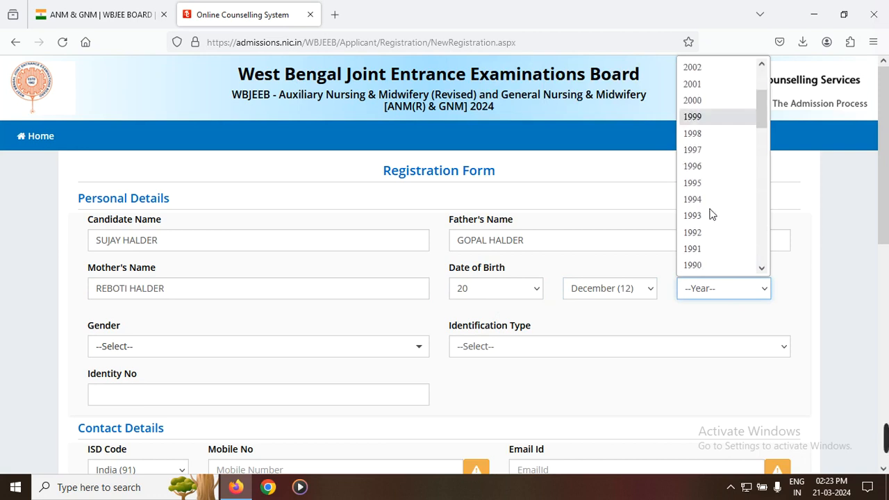
{"action": "left_click", "coordinate": [708, 119]}
Step: Set the gender to Male and the identification type to Any Other Valid Govt. Identity with Photograph
{"action": "scroll", "coordinate": [417, 264], "scroll_direction": "down", "scroll_amount": 3}
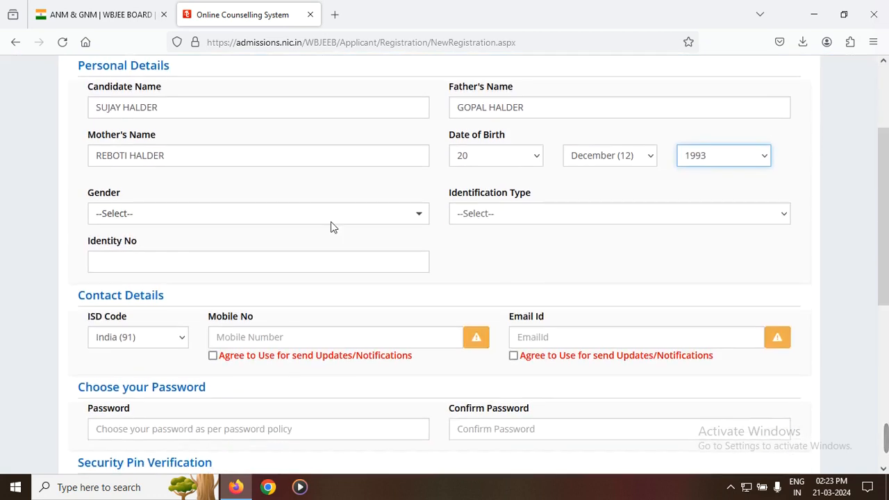
{"action": "left_click", "coordinate": [121, 214]}
{"action": "left_click", "coordinate": [132, 259]}
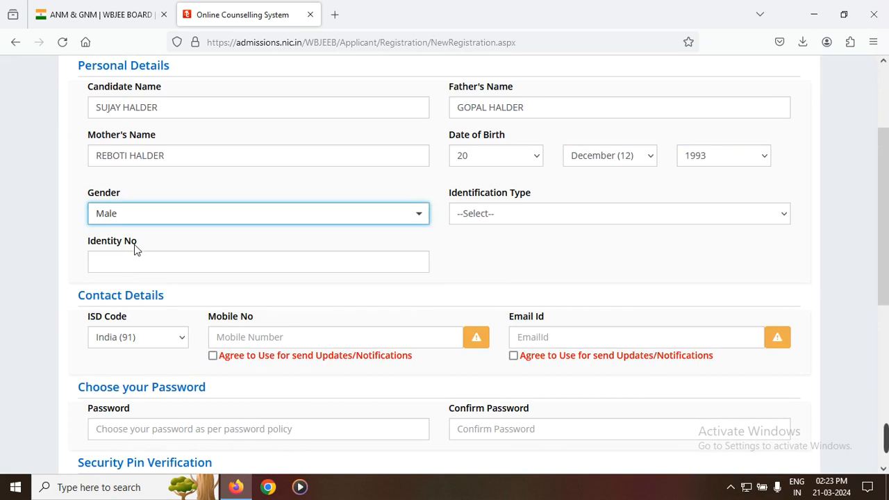
{"action": "left_click", "coordinate": [507, 215]}
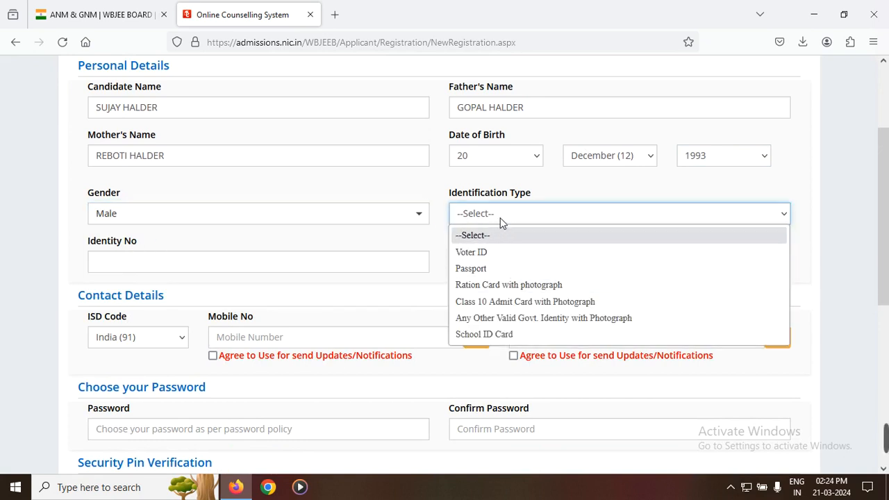
{"action": "left_click", "coordinate": [484, 318]}
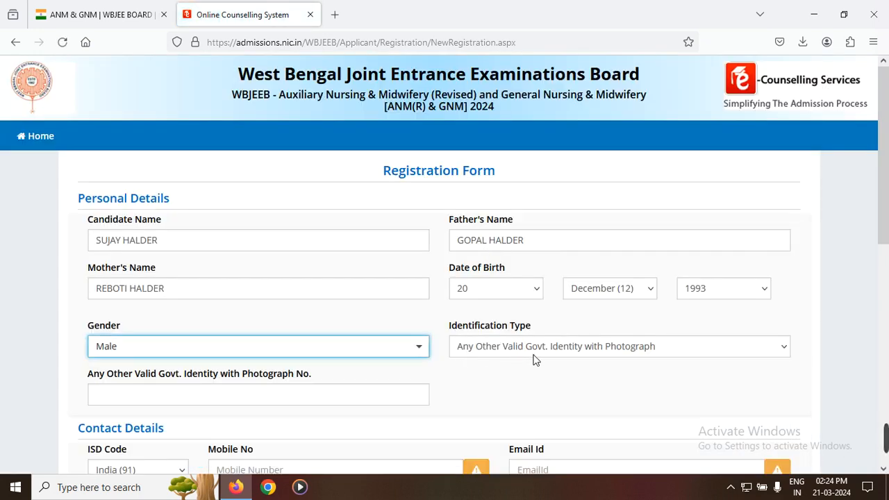
Step: Enter the candidate's government identity number for the chosen identification type
{"action": "scroll", "coordinate": [574, 376], "scroll_direction": "down", "scroll_amount": 2}
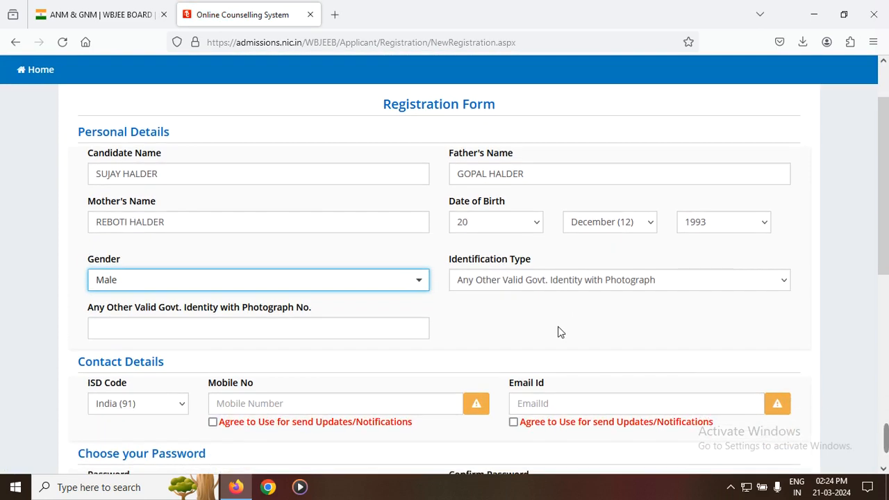
{"action": "left_click", "coordinate": [160, 328]}
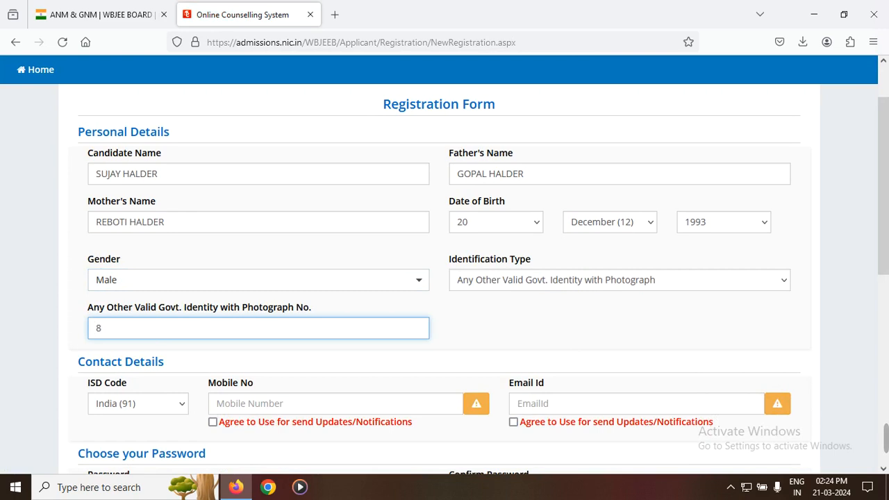
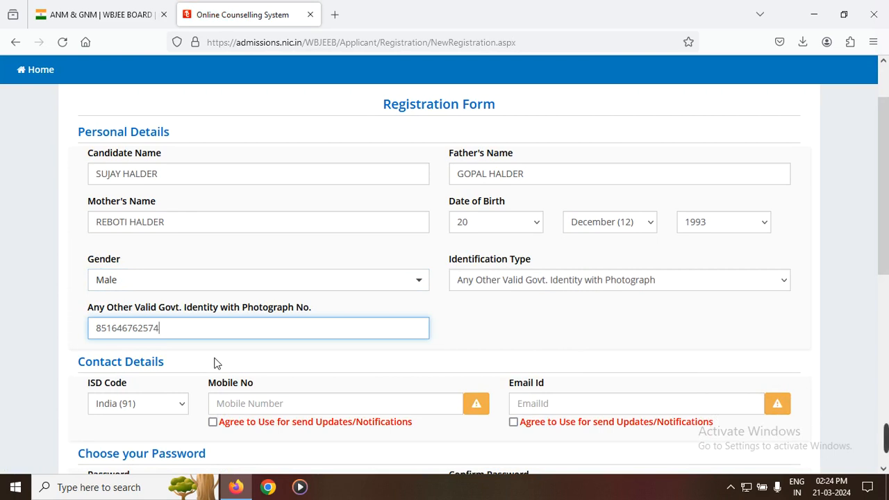
{"action": "left_click", "coordinate": [477, 285]}
{"action": "left_click", "coordinate": [477, 285]}
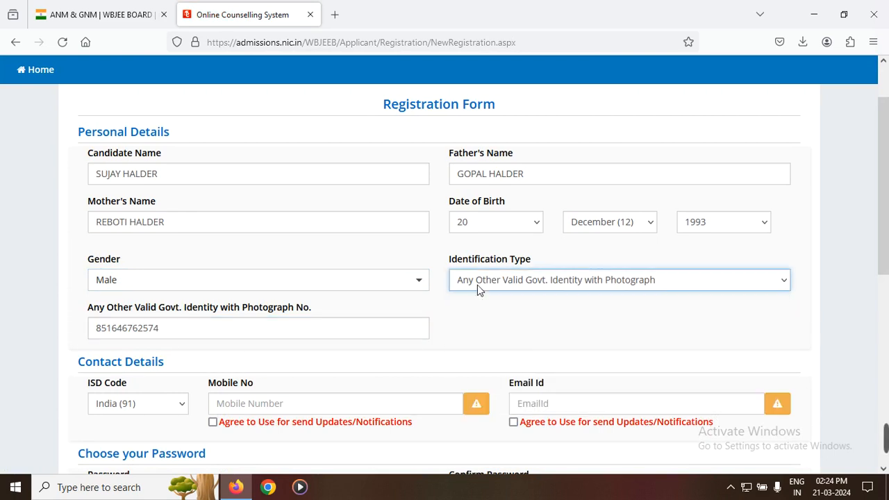
{"action": "scroll", "coordinate": [297, 353], "scroll_direction": "down", "scroll_amount": 2}
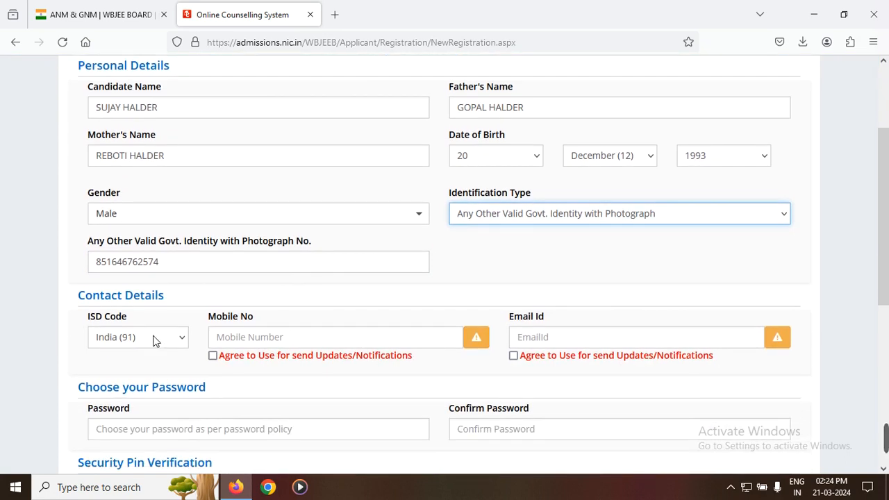
Step: Enter the candidate's mobile number and e-mail address in the contact details and agree to updates and notifications on the mobile number
{"action": "left_click", "coordinate": [260, 338]}
{"action": "type", "text": "89"}
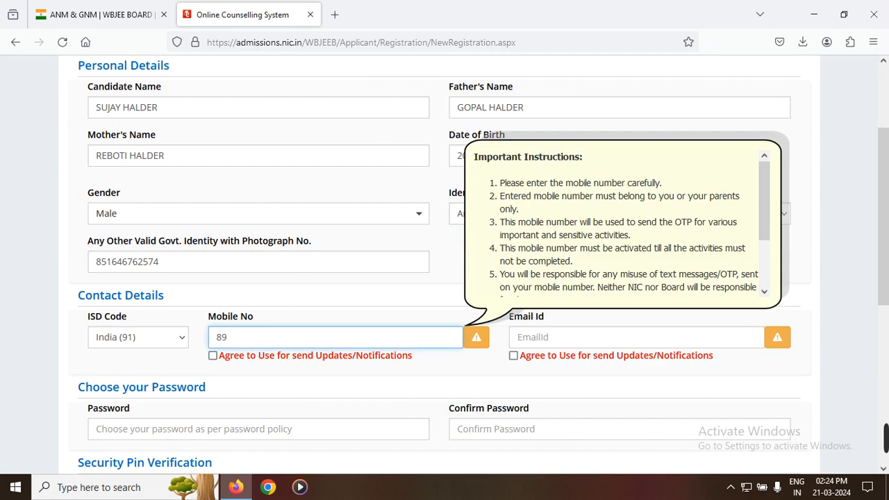
{"action": "mouse_move", "coordinate": [884, 452]}
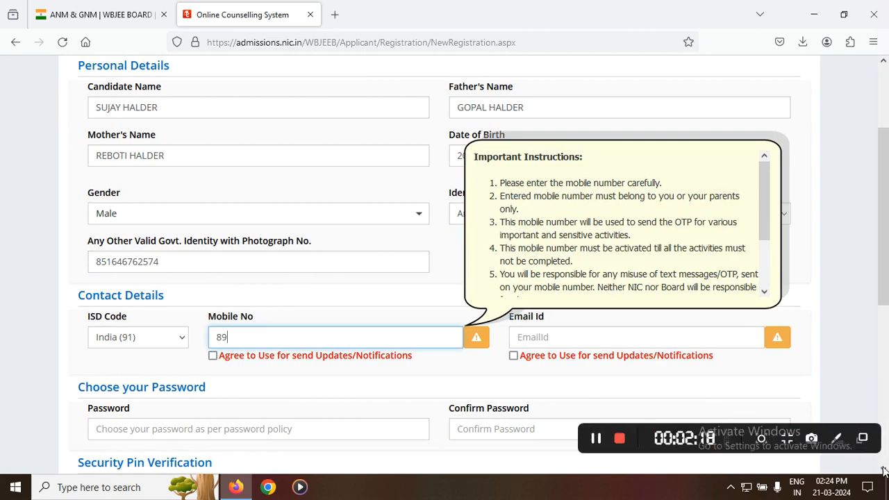
{"action": "left_click", "coordinate": [838, 443]}
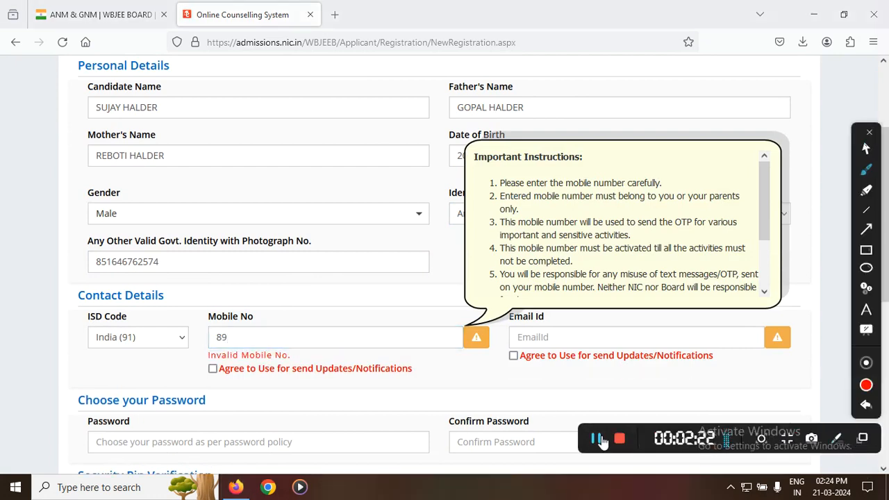
{"action": "left_click", "coordinate": [596, 439]}
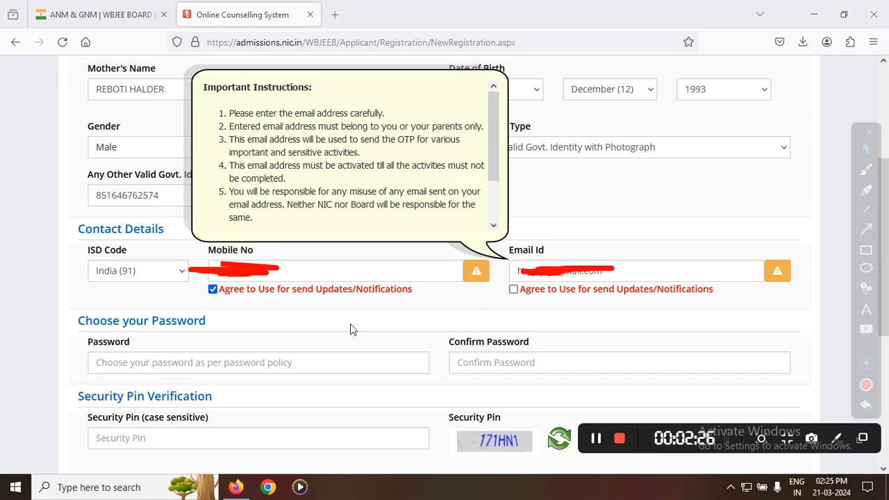
Step: Choose an account password that meets the password policy and repeat it as the confirmation password
{"action": "left_click", "coordinate": [223, 362]}
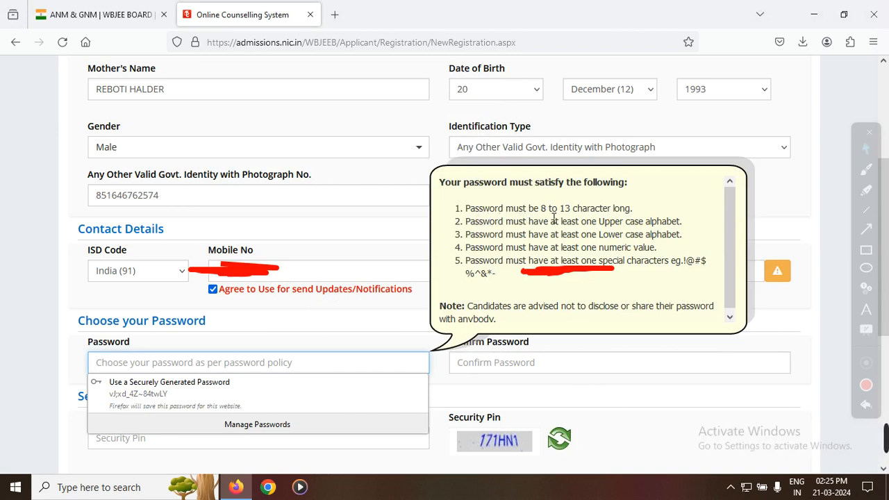
{"action": "left_click", "coordinate": [188, 366]}
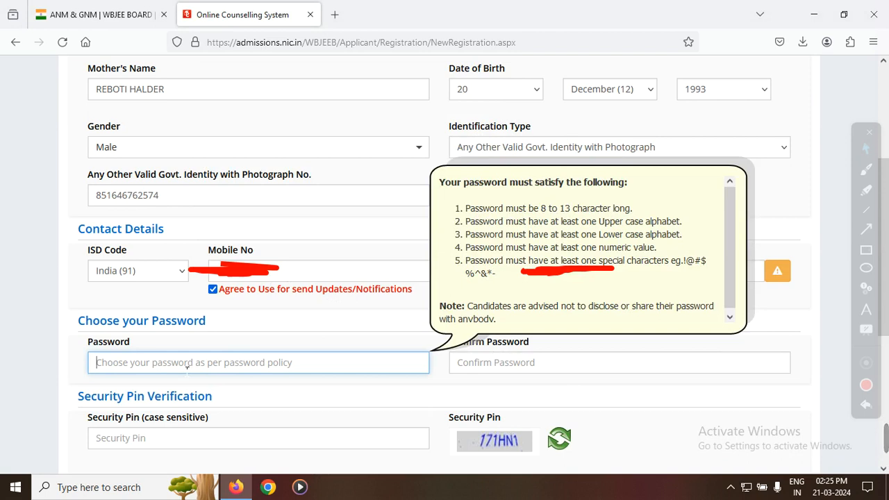
{"action": "type", "text": "•"}
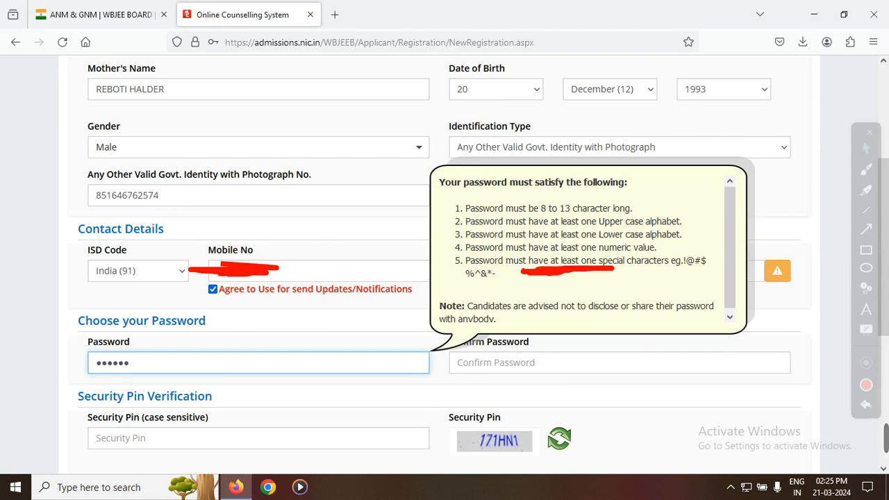
{"action": "left_click", "coordinate": [503, 364]}
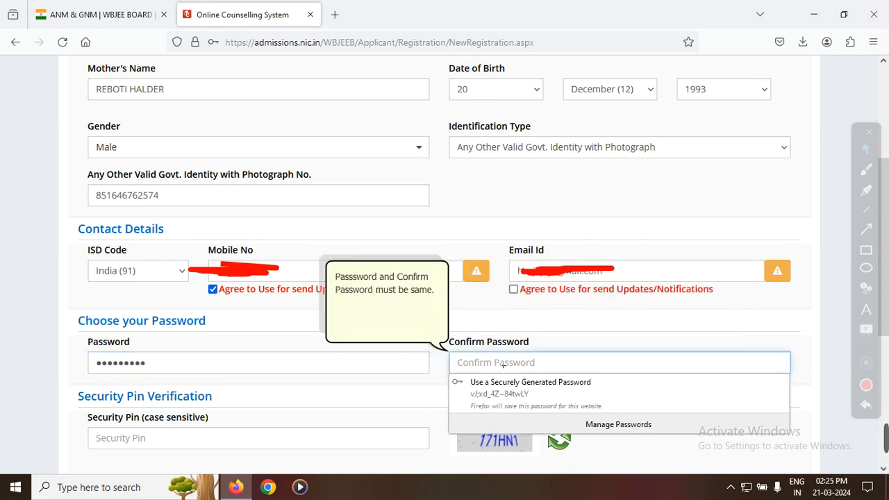
{"action": "type", "text": "•"}
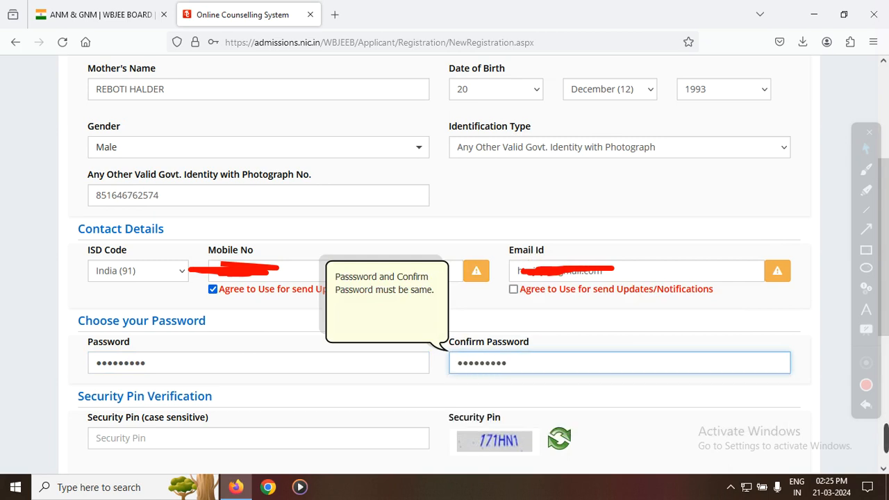
Step: Enter the displayed security pin and submit the registration form, declining to save the login in the browser
{"action": "left_click", "coordinate": [233, 441]}
{"action": "type", "text": "171HN1"}
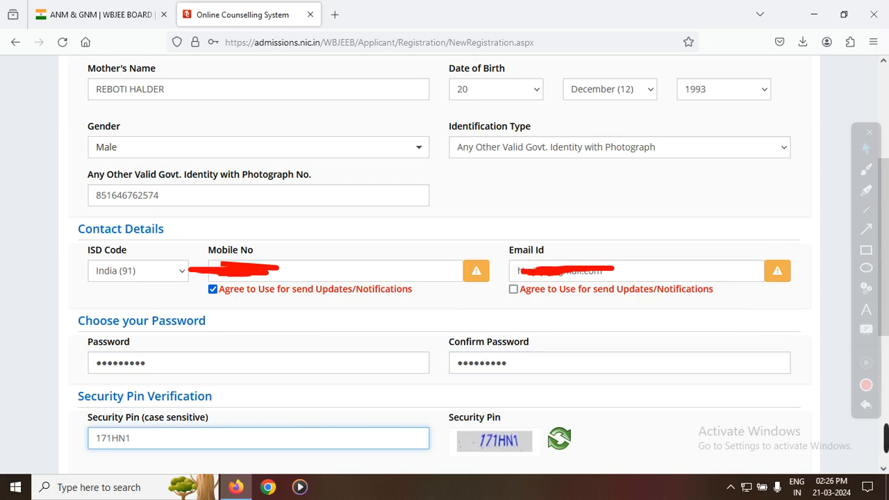
{"action": "left_click", "coordinate": [885, 470]}
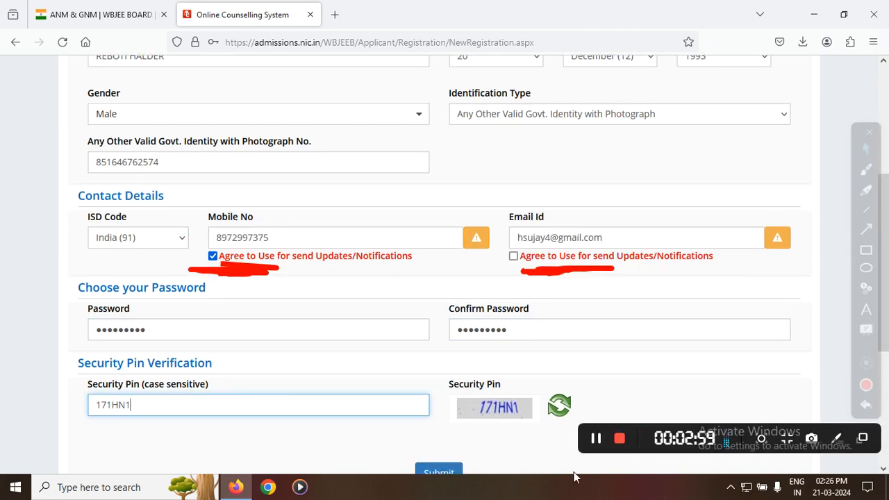
{"action": "left_click", "coordinate": [441, 474]}
{"action": "left_click", "coordinate": [416, 292]}
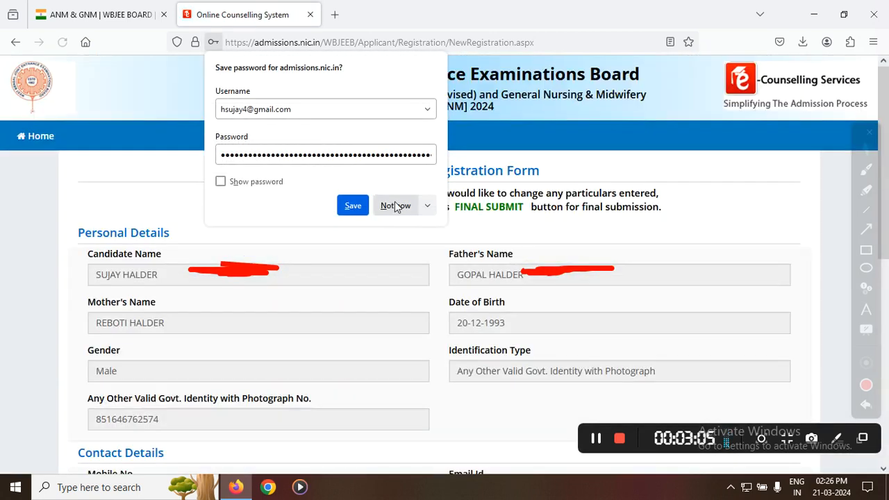
{"action": "left_click", "coordinate": [396, 206]}
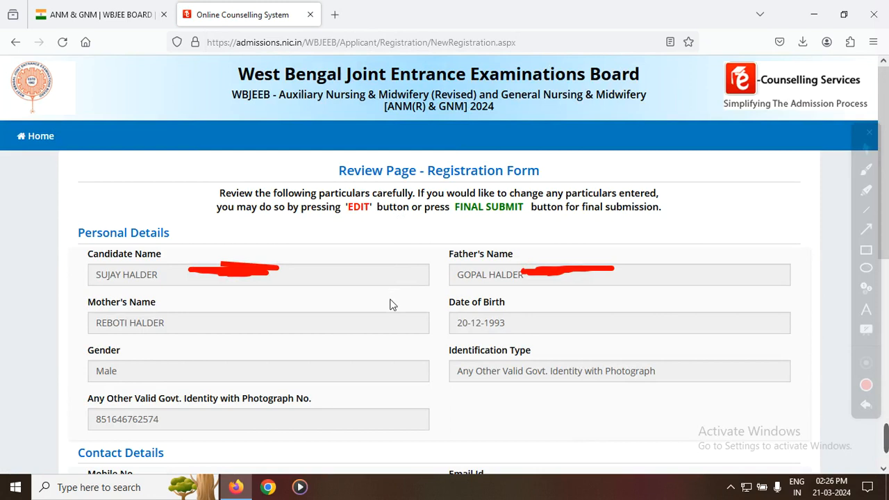
Step: Review the entered personal, contact and account particulars on the registration form's review page
{"action": "left_click", "coordinate": [867, 406]}
{"action": "left_click", "coordinate": [867, 406]}
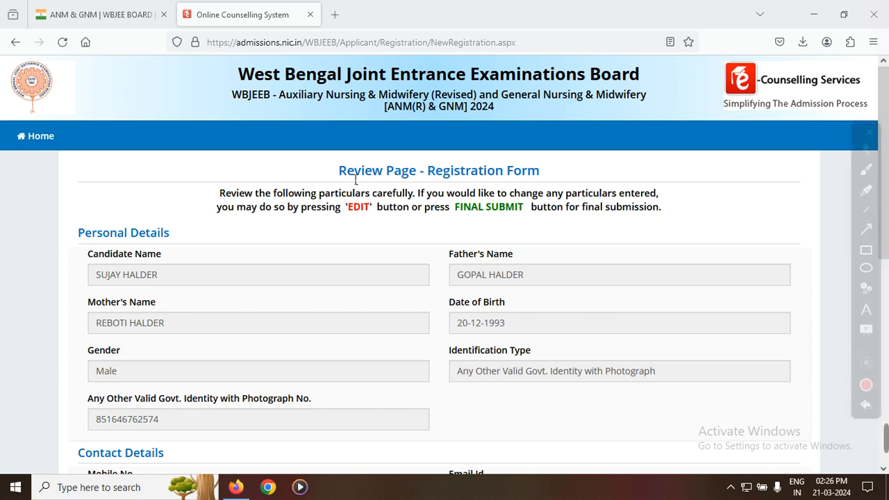
{"action": "left_click_drag", "start_coordinate": [339, 175], "coordinate": [539, 180]}
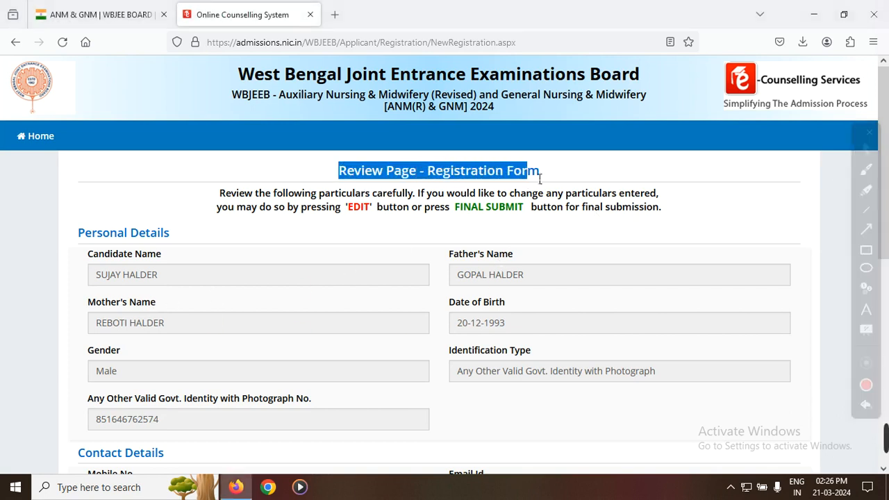
{"action": "scroll", "coordinate": [422, 327], "scroll_direction": "down", "scroll_amount": 5}
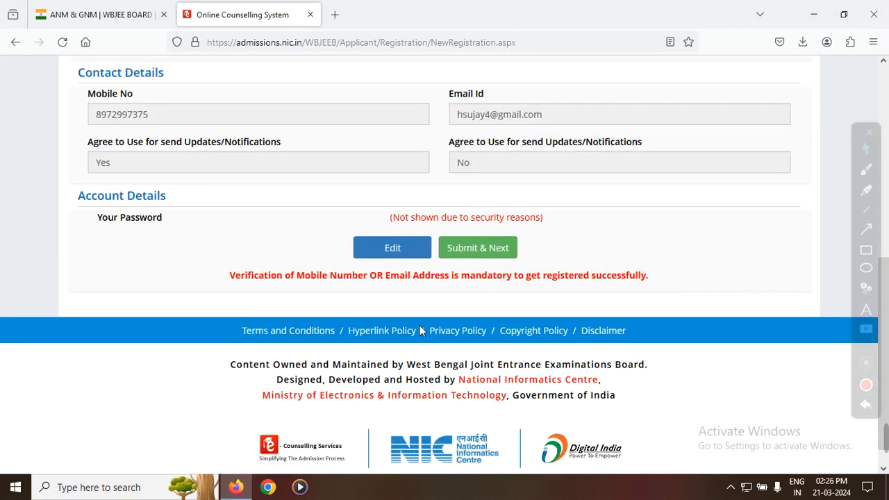
{"action": "scroll", "coordinate": [419, 331], "scroll_direction": "up", "scroll_amount": 6}
{"action": "scroll", "coordinate": [424, 330], "scroll_direction": "down", "scroll_amount": 5}
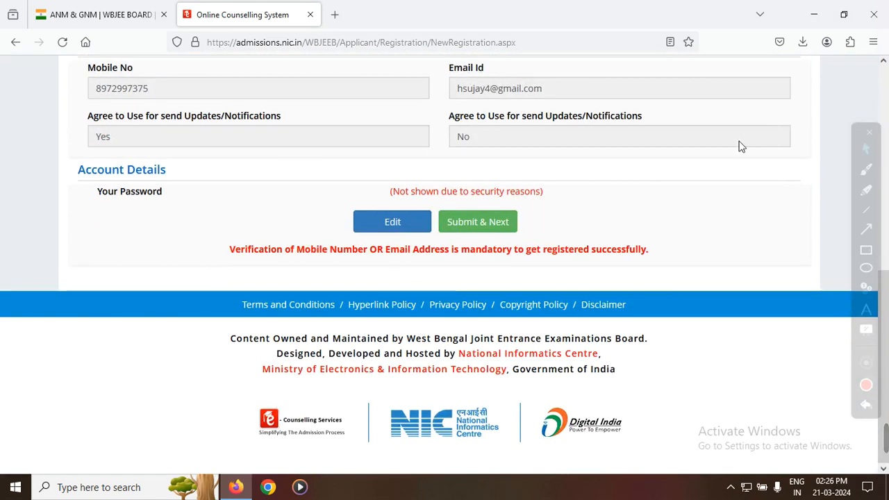
{"action": "left_click", "coordinate": [866, 169]}
{"action": "left_click_drag", "start_coordinate": [98, 87], "coordinate": [174, 89]}
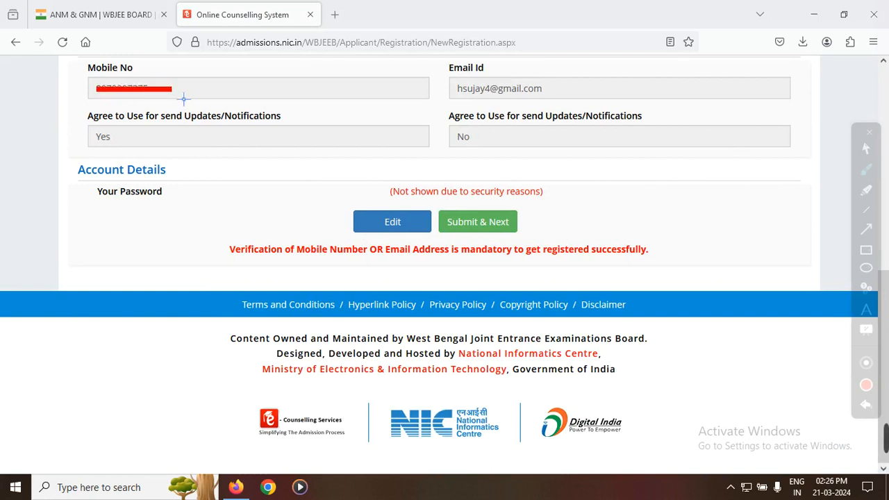
{"action": "left_click_drag", "start_coordinate": [458, 86], "coordinate": [518, 91]}
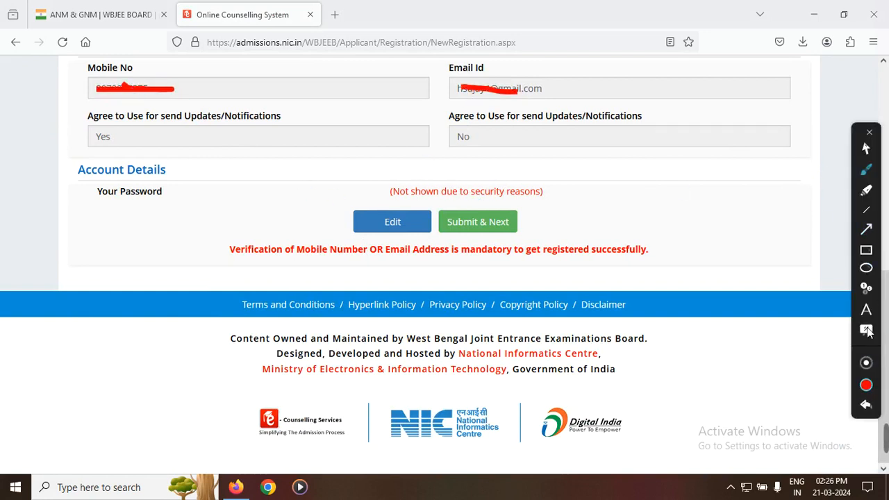
{"action": "left_click", "coordinate": [867, 148]}
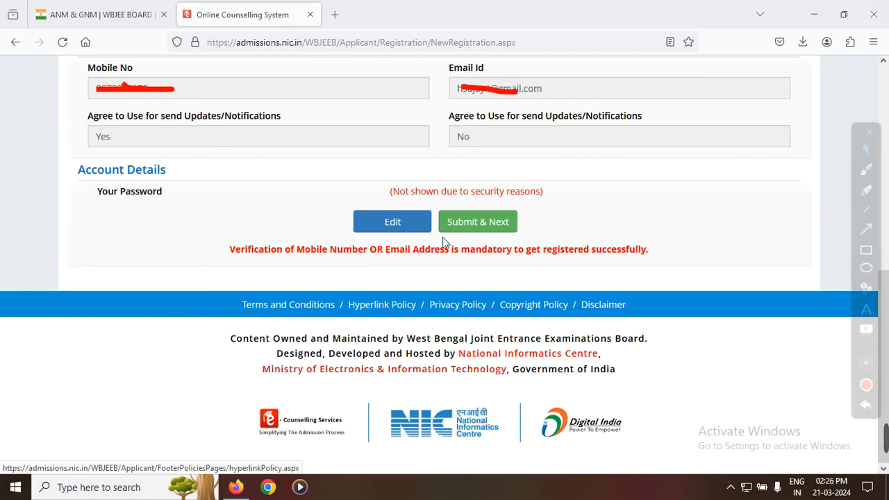
Step: Submit the reviewed registration particulars and enter the displayed security pin in the OTP verification form
{"action": "left_click", "coordinate": [479, 221]}
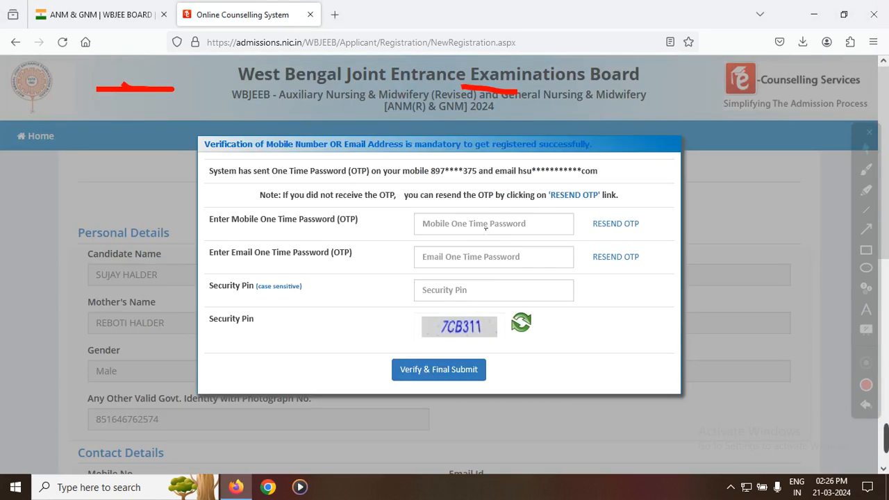
{"action": "left_click", "coordinate": [485, 227]}
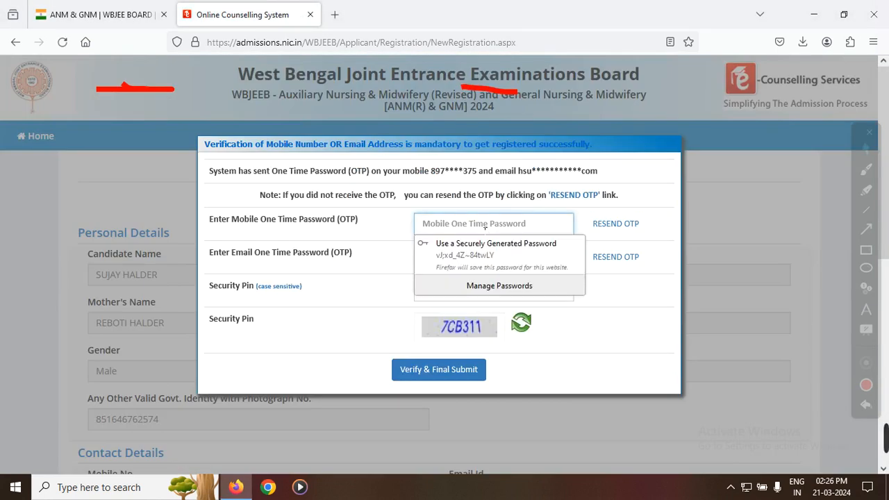
{"action": "left_click", "coordinate": [486, 228]}
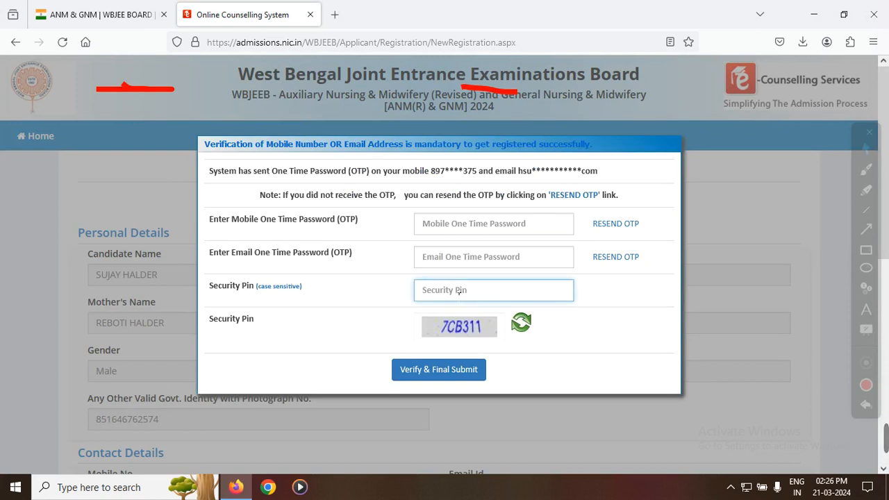
{"action": "type", "text": "7CB311"}
Step: Enter the one-time password sent to the candidate's mobile in the verification form
{"action": "left_click", "coordinate": [461, 225]}
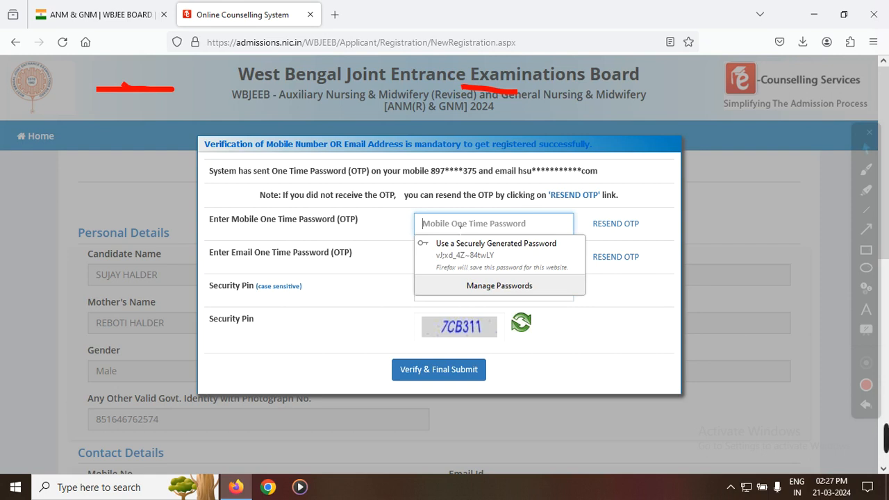
{"action": "left_click", "coordinate": [460, 225]}
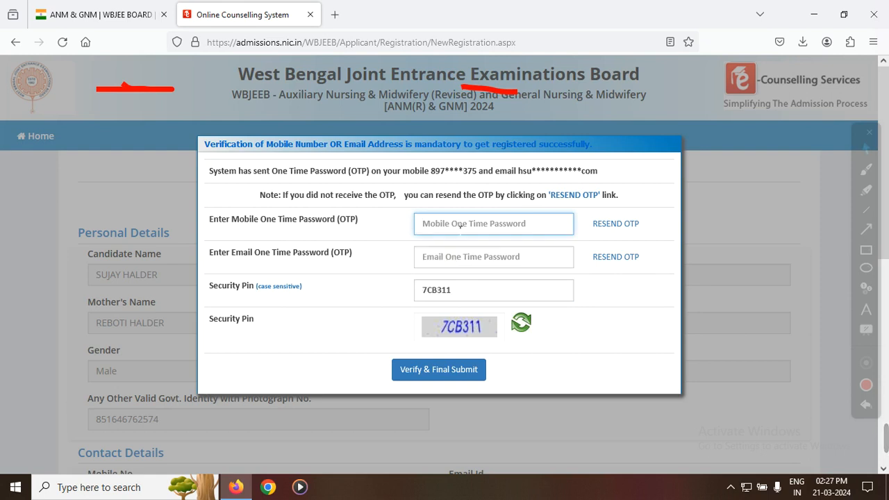
{"action": "type", "text": "••"}
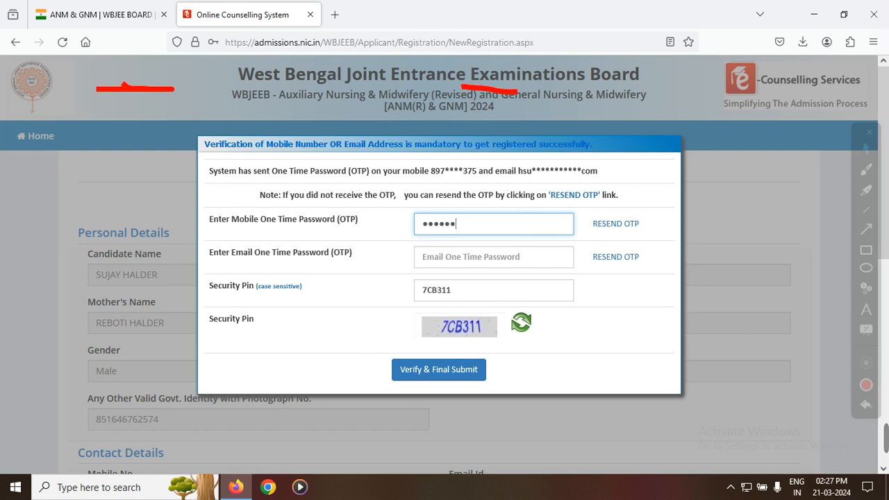
{"action": "left_click", "coordinate": [479, 257]}
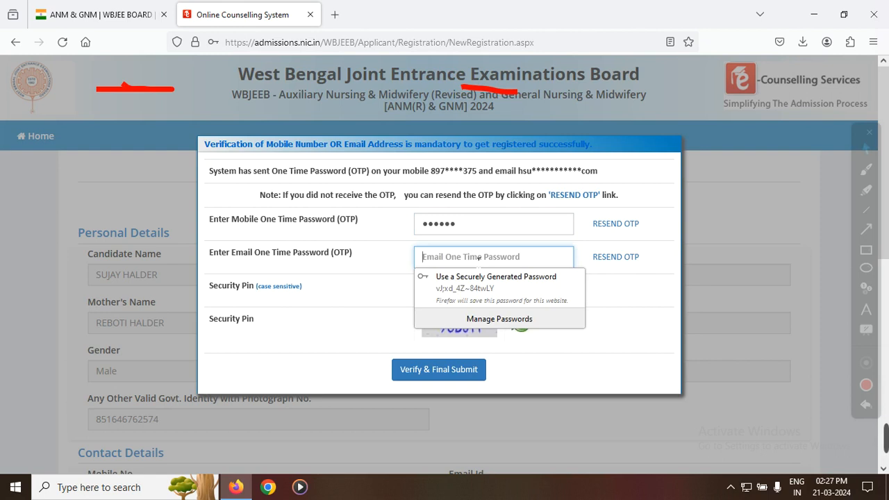
Step: Open the Gmail inbox in a new browser tab and refresh it to look for the e-mail one-time password
{"action": "left_click", "coordinate": [336, 14]}
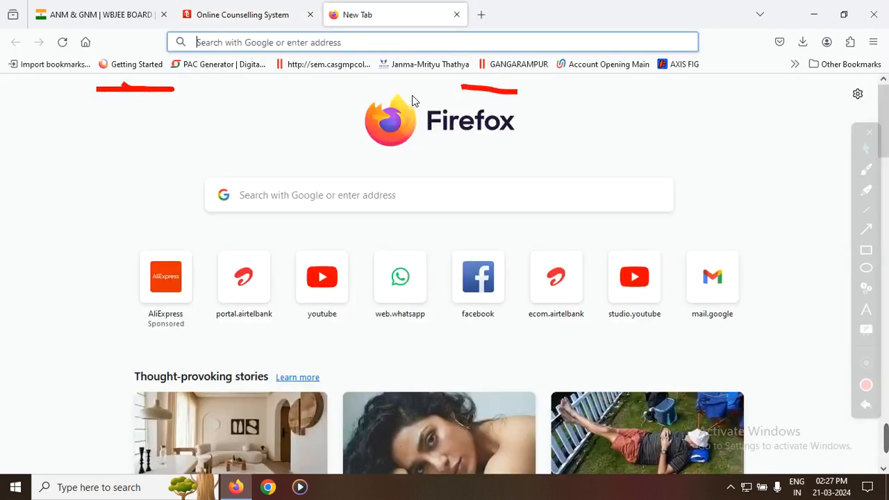
{"action": "left_click", "coordinate": [91, 44]}
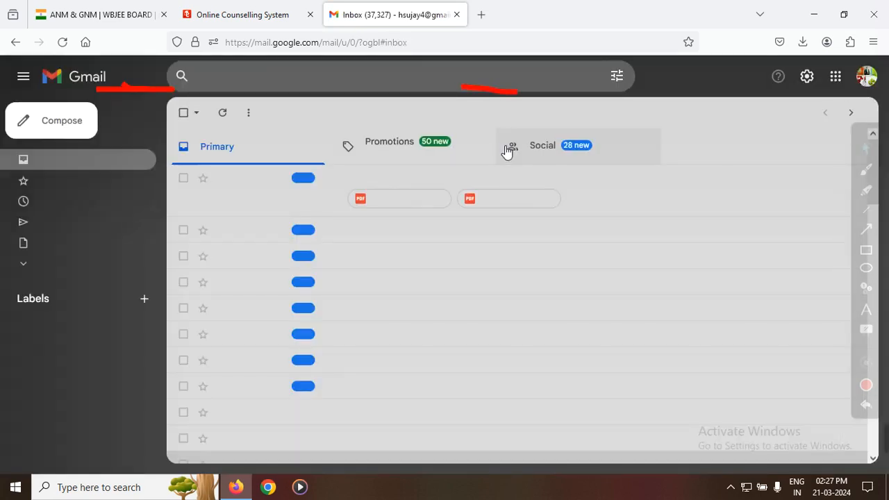
{"action": "left_click", "coordinate": [226, 115]}
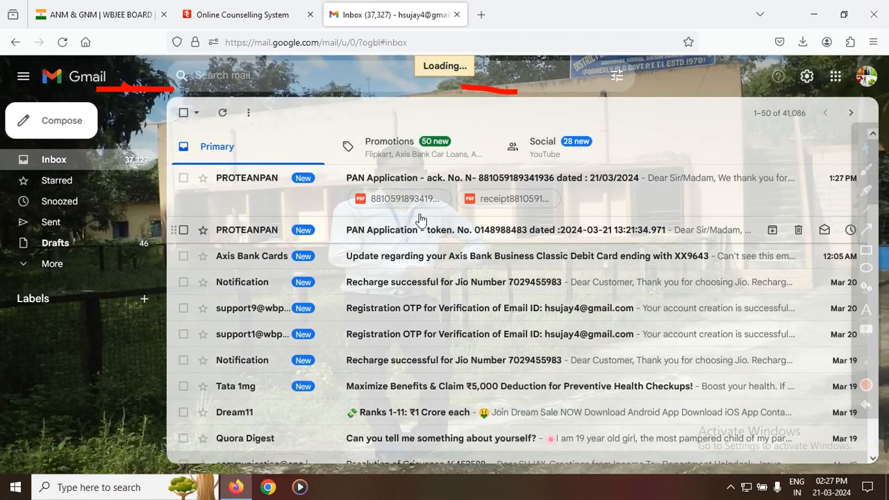
{"action": "left_click", "coordinate": [223, 114]}
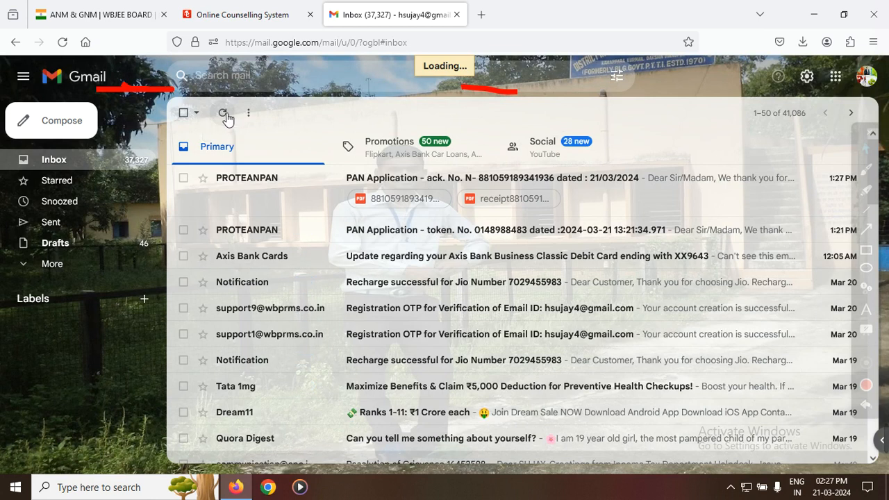
{"action": "left_click", "coordinate": [225, 115]}
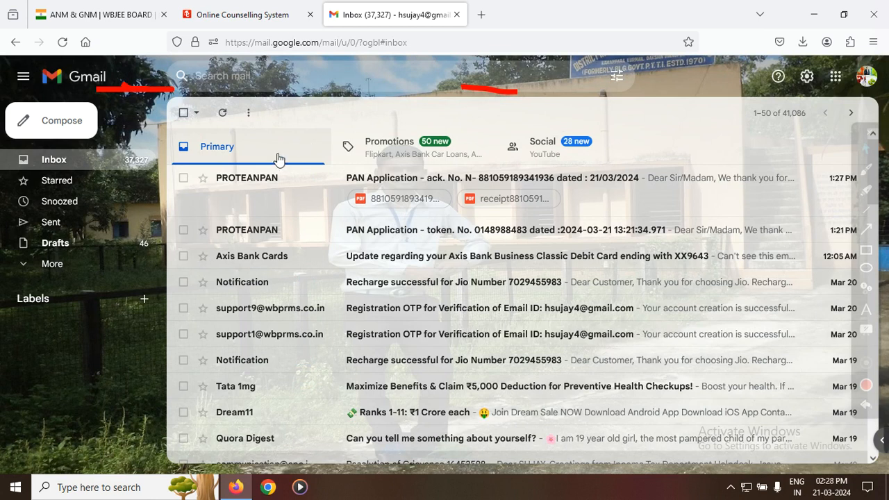
{"action": "left_click", "coordinate": [225, 115]}
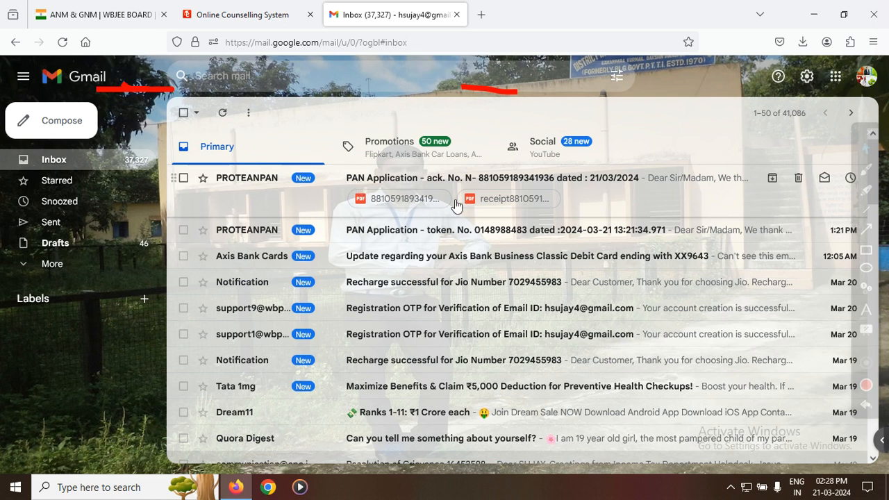
{"action": "mouse_move", "coordinate": [886, 459]}
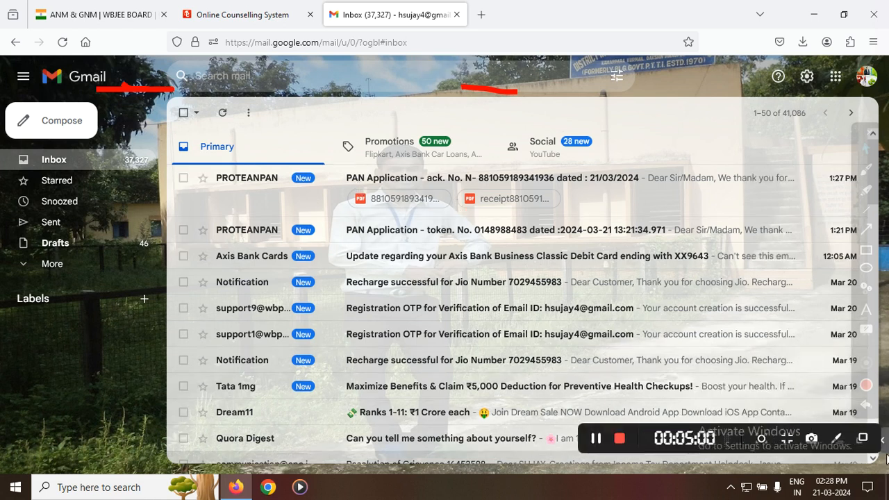
{"action": "left_click", "coordinate": [597, 439]}
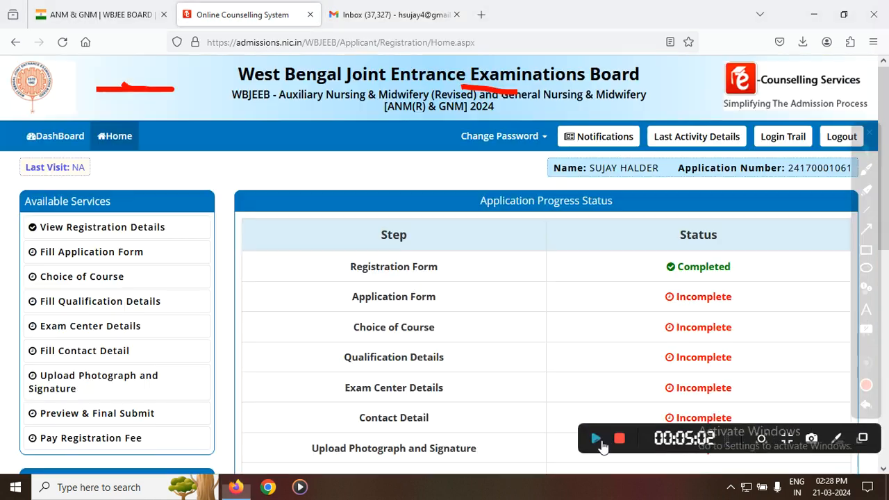
Step: Go through the steps in the application progress status table and open the application form for filling
{"action": "left_click", "coordinate": [597, 438]}
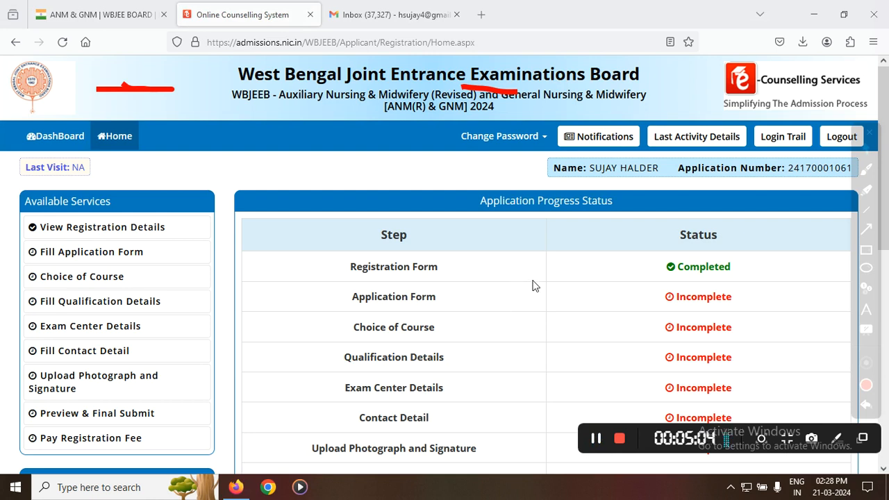
{"action": "scroll", "coordinate": [536, 302], "scroll_direction": "down", "scroll_amount": 1}
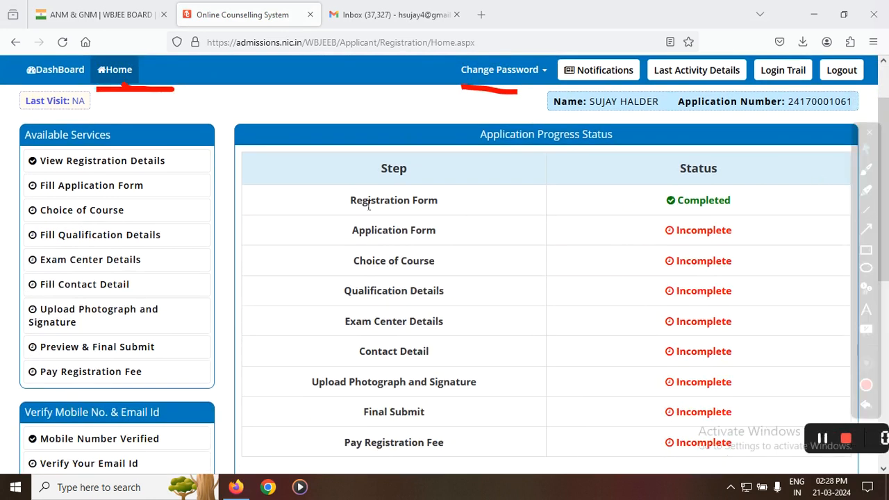
{"action": "left_click_drag", "start_coordinate": [352, 201], "coordinate": [445, 208]}
{"action": "left_click_drag", "start_coordinate": [351, 230], "coordinate": [422, 244]}
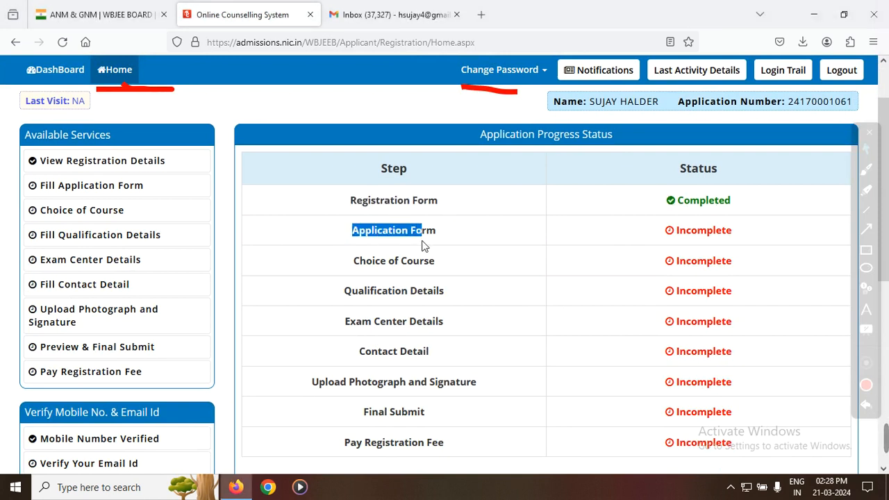
{"action": "left_click_drag", "start_coordinate": [365, 260], "coordinate": [391, 272]}
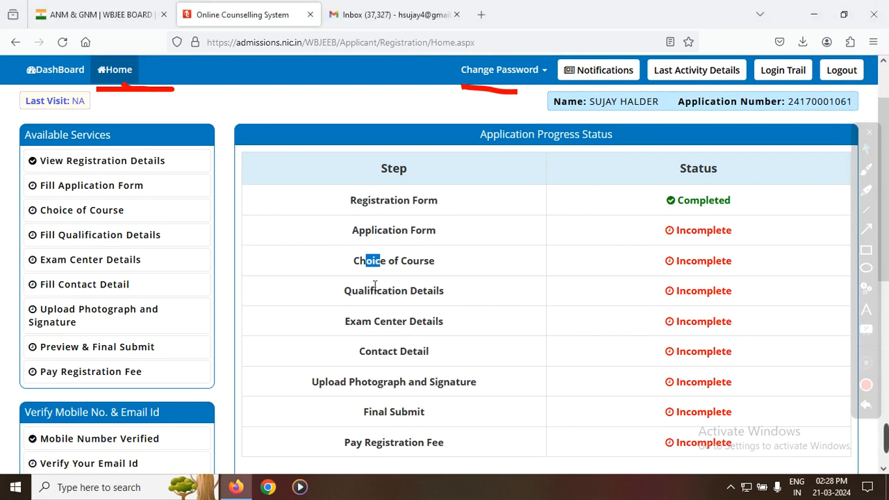
{"action": "scroll", "coordinate": [380, 319], "scroll_direction": "down", "scroll_amount": 3}
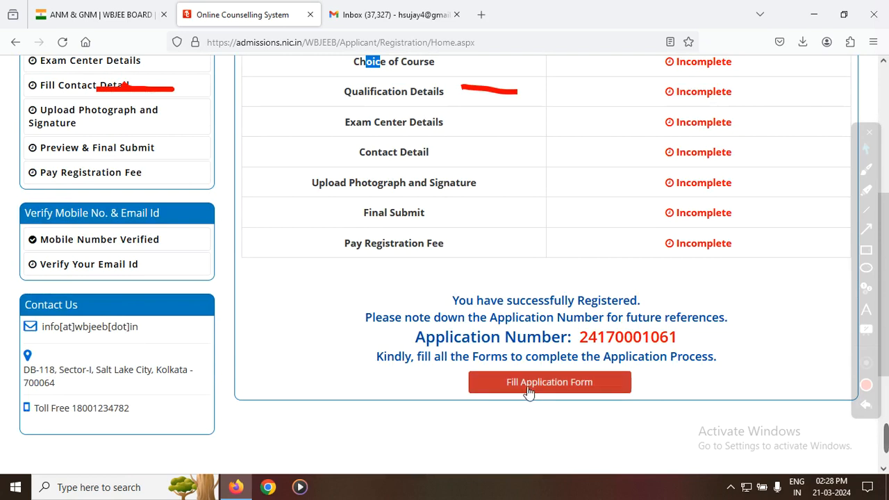
{"action": "left_click", "coordinate": [531, 387]}
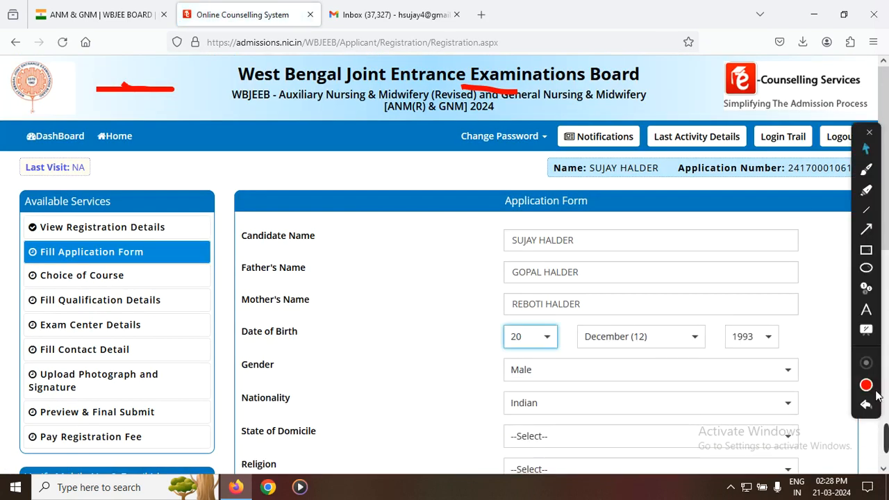
{"action": "left_click", "coordinate": [867, 405]}
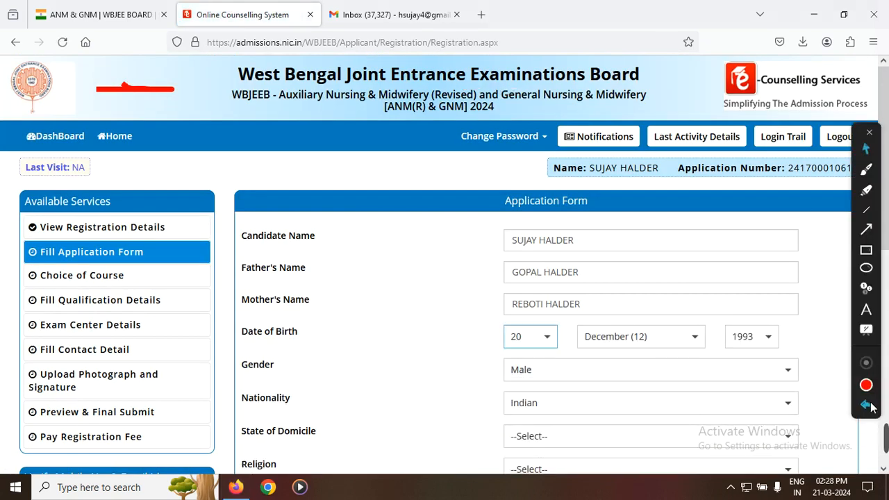
Step: Set nationality to Indian, state of domicile to West Bengal, religion to HINDUISM and category to Schedule Caste (SC) in the application form
{"action": "scroll", "coordinate": [536, 313], "scroll_direction": "down", "scroll_amount": 2}
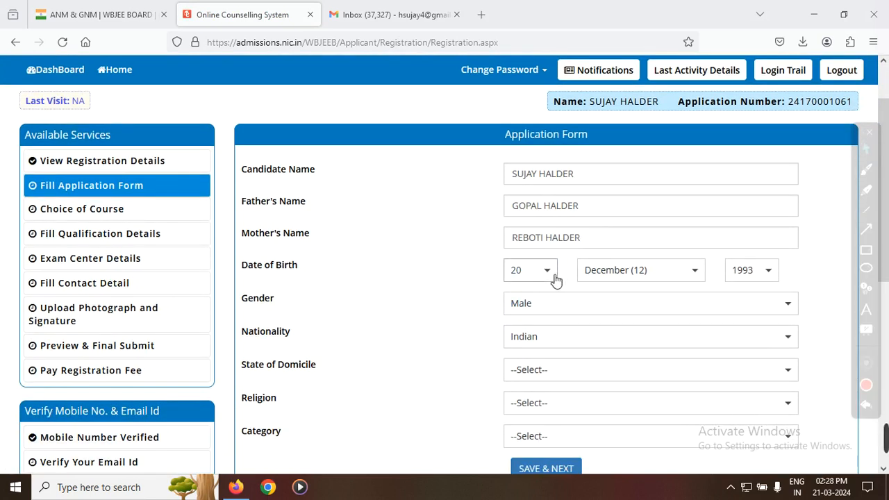
{"action": "left_click", "coordinate": [554, 343]}
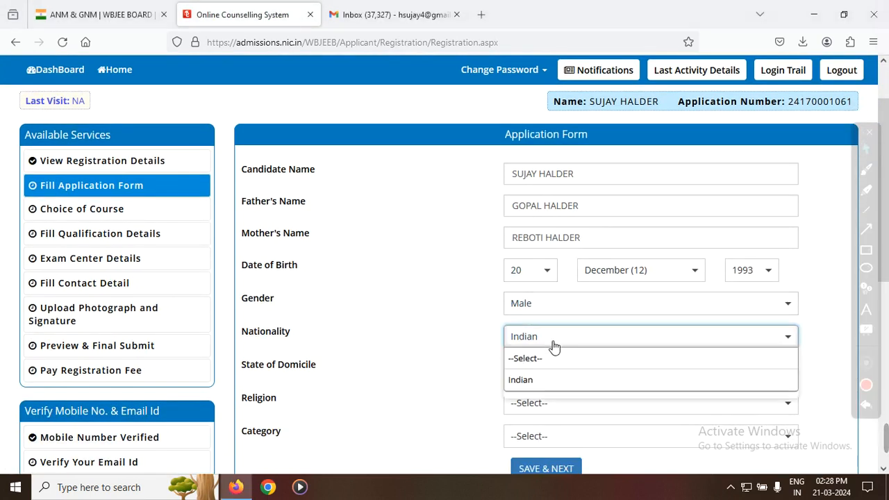
{"action": "left_click", "coordinate": [540, 382]}
{"action": "scroll", "coordinate": [556, 378], "scroll_direction": "down", "scroll_amount": 2}
{"action": "left_click", "coordinate": [541, 310]}
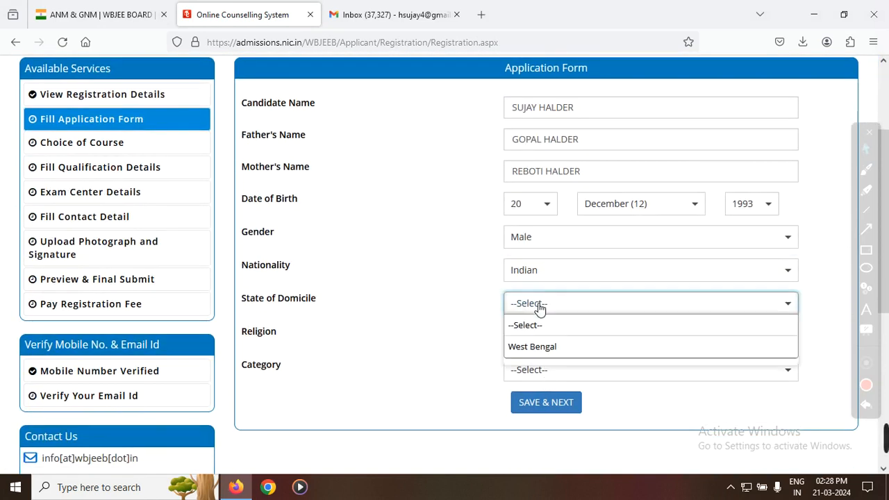
{"action": "left_click", "coordinate": [541, 347]}
{"action": "left_click", "coordinate": [547, 340]}
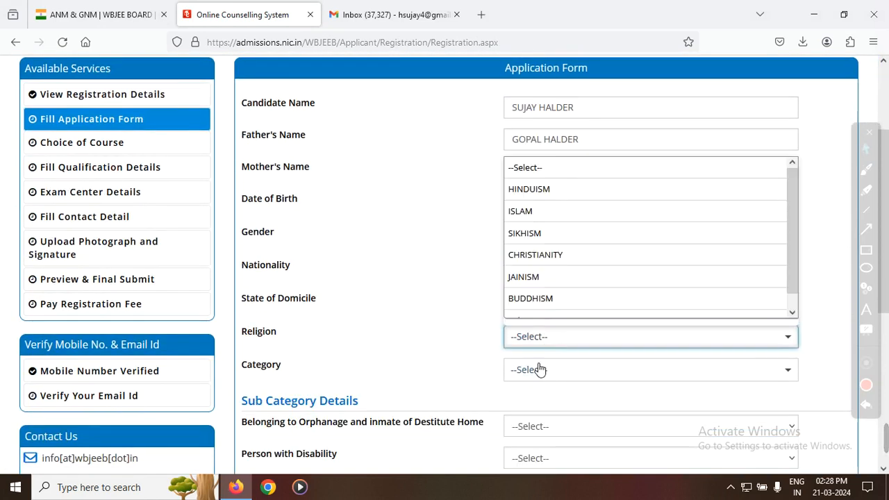
{"action": "left_click", "coordinate": [533, 195]}
{"action": "scroll", "coordinate": [514, 352], "scroll_direction": "down", "scroll_amount": 2}
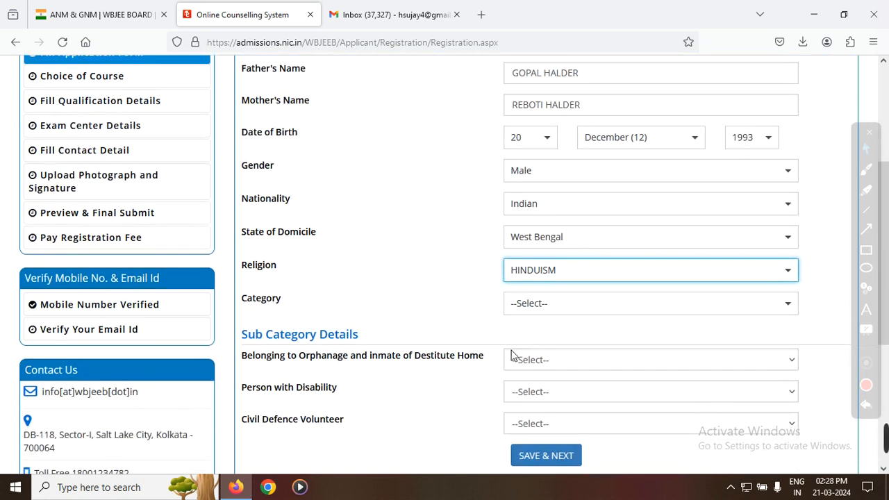
{"action": "left_click", "coordinate": [532, 313]}
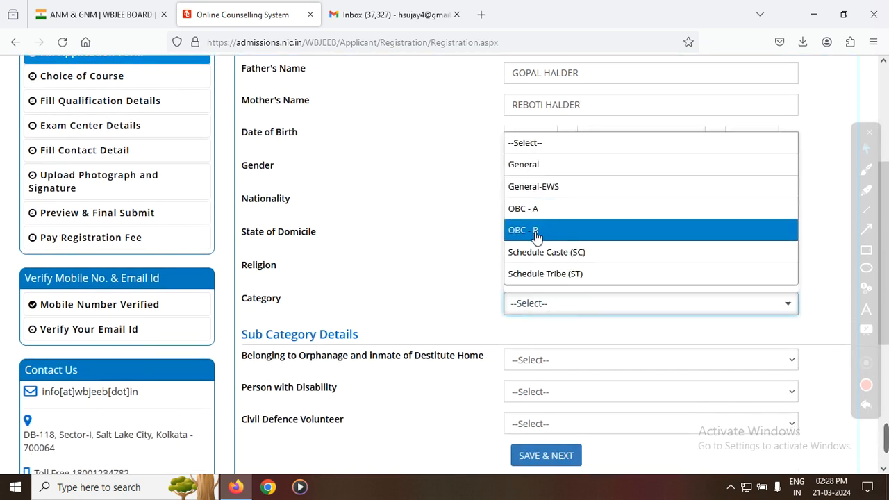
{"action": "left_click", "coordinate": [566, 255]}
Step: Answer No to orphanage, disability and civil defence volunteer in the sub-category details, and save the application form
{"action": "scroll", "coordinate": [322, 318], "scroll_direction": "down", "scroll_amount": 2}
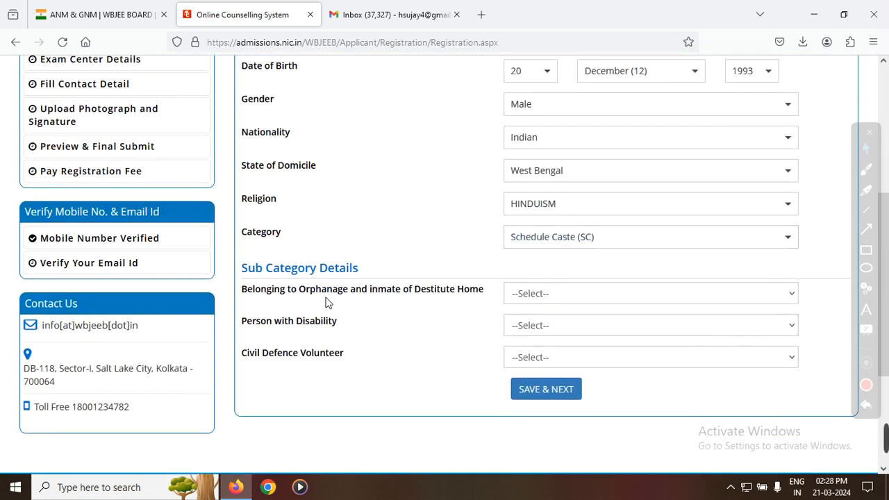
{"action": "left_click", "coordinate": [535, 293]}
{"action": "left_click", "coordinate": [529, 332]}
{"action": "left_click", "coordinate": [512, 329]}
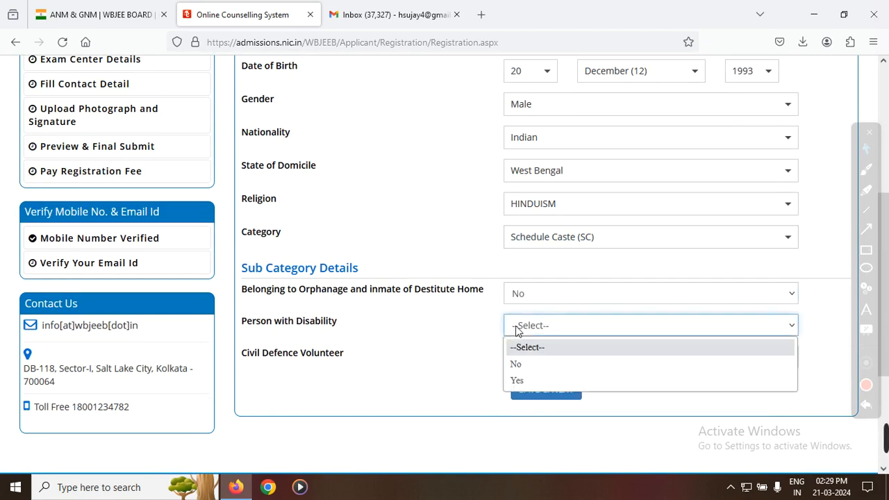
{"action": "left_click", "coordinate": [525, 367]}
{"action": "left_click", "coordinate": [533, 359]}
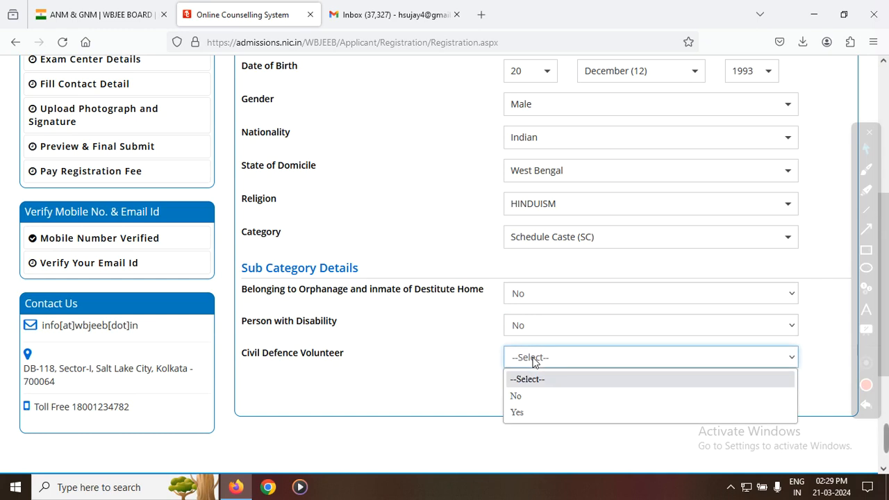
{"action": "left_click", "coordinate": [521, 401]}
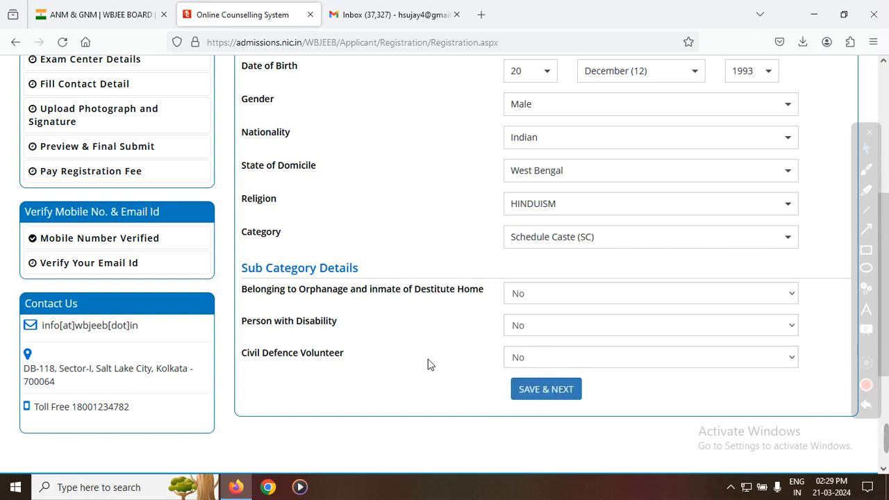
{"action": "left_click", "coordinate": [549, 402]}
{"action": "left_click", "coordinate": [428, 305]}
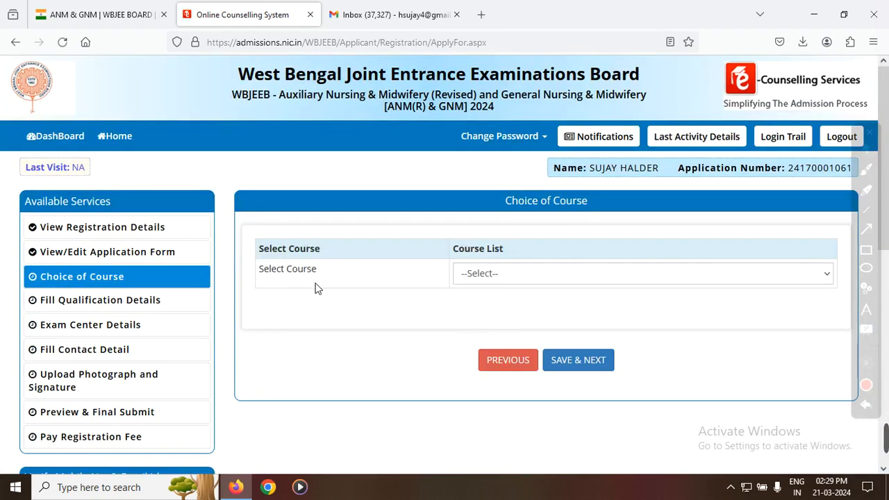
Step: Choose Both ANM(R) and GNM as the course and save the course choice
{"action": "left_click", "coordinate": [470, 278]}
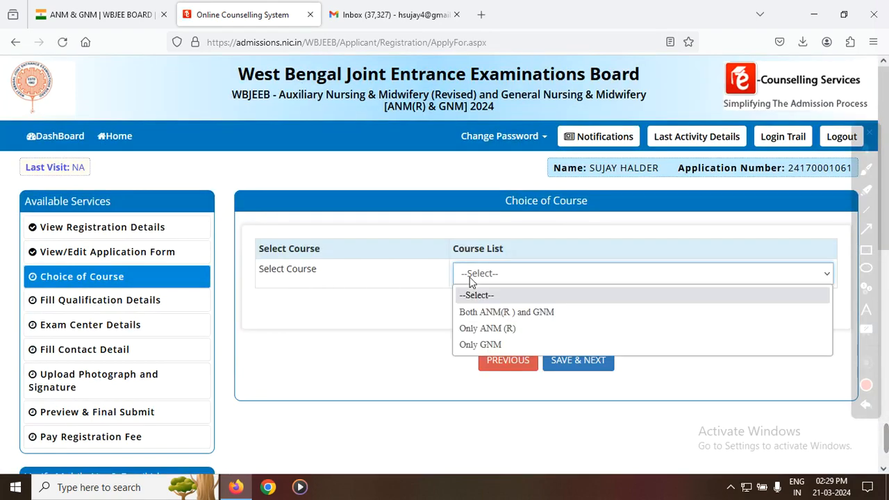
{"action": "left_click", "coordinate": [501, 314]}
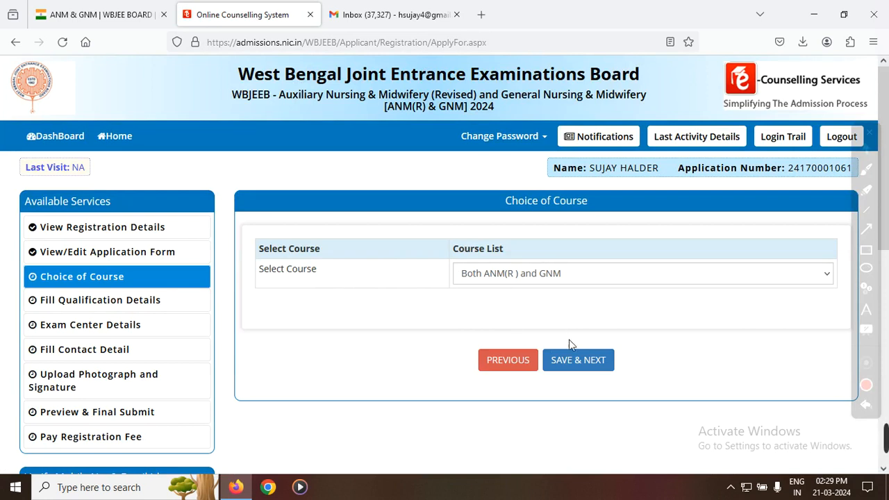
{"action": "left_click", "coordinate": [525, 279]}
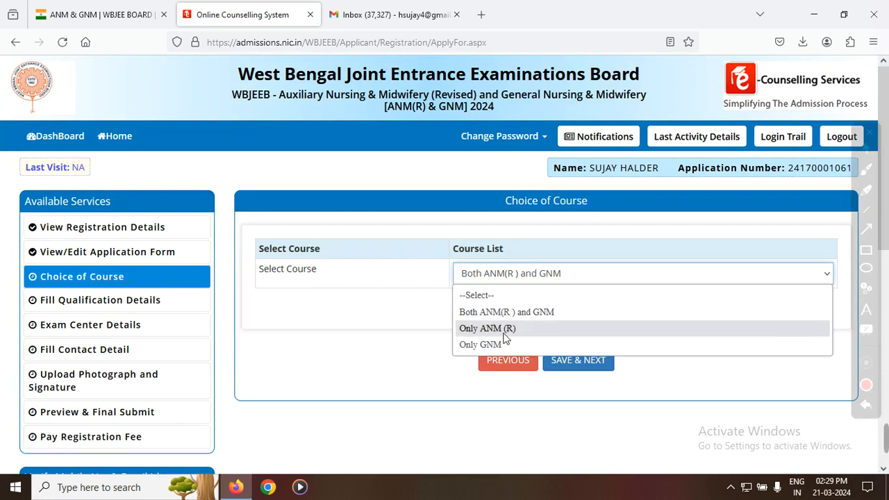
{"action": "left_click", "coordinate": [482, 314]}
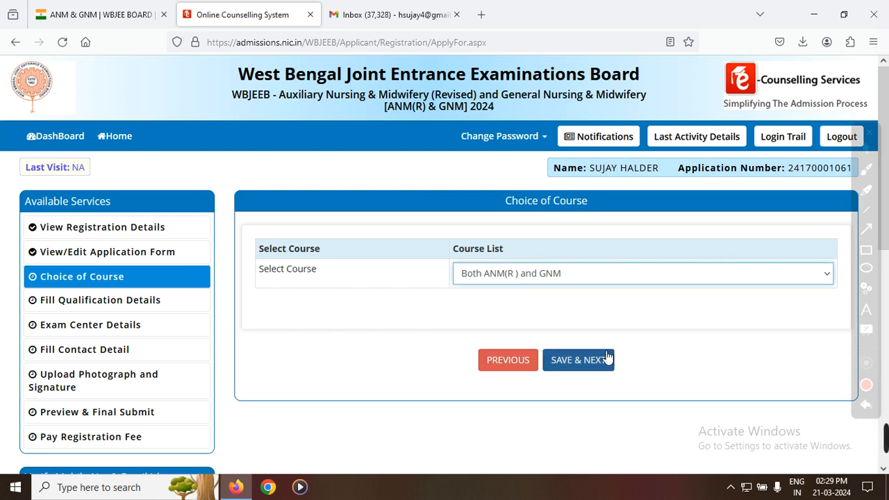
{"action": "left_click", "coordinate": [584, 360]}
{"action": "left_click", "coordinate": [508, 287]}
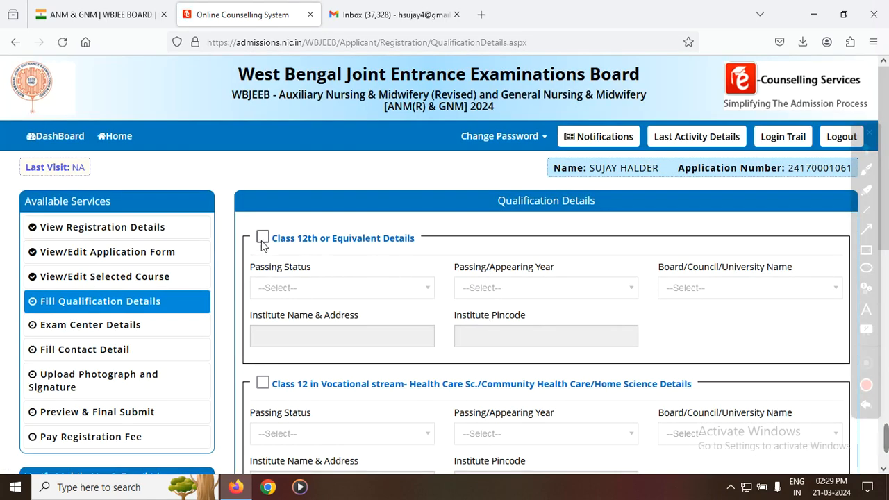
Step: Enable the Class 12th or Equivalent details and set the passing status to Passed and the passing year to 2012
{"action": "left_click", "coordinate": [263, 239]}
{"action": "left_click", "coordinate": [352, 295]}
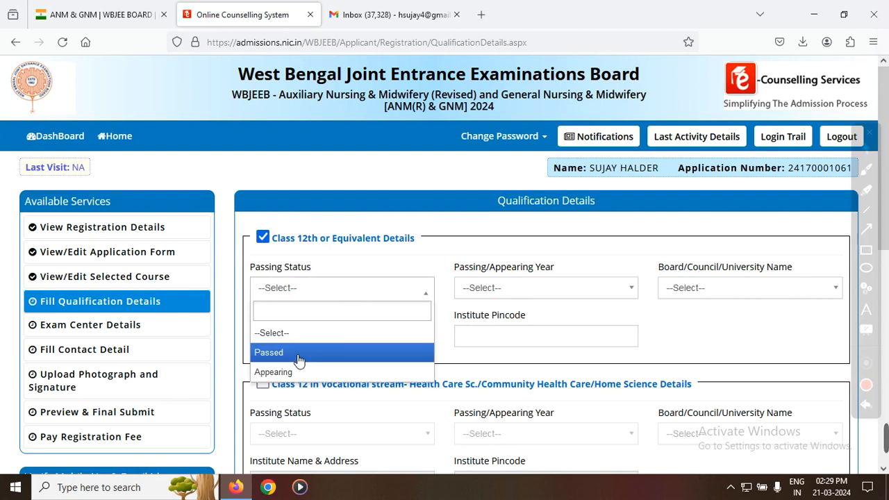
{"action": "left_click", "coordinate": [303, 355]}
{"action": "left_click", "coordinate": [306, 288]}
{"action": "left_click", "coordinate": [301, 360]}
{"action": "left_click", "coordinate": [510, 288]}
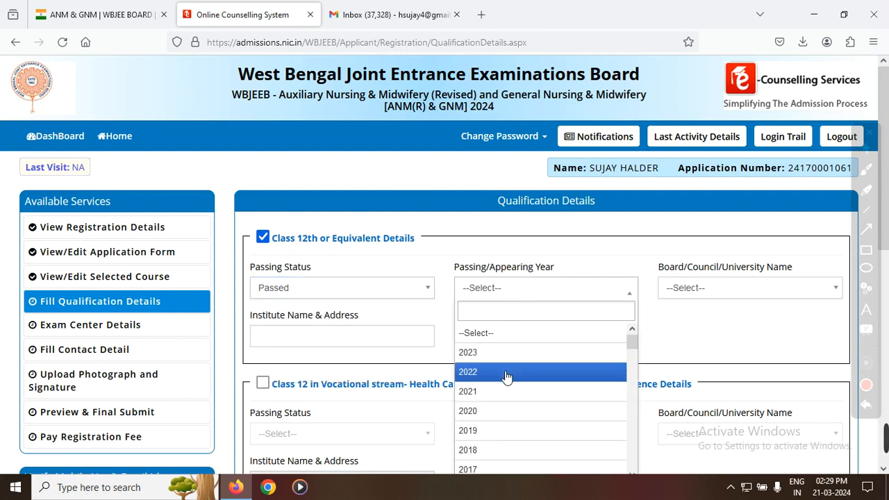
{"action": "scroll", "coordinate": [506, 379], "scroll_direction": "down", "scroll_amount": 5}
{"action": "left_click", "coordinate": [498, 402]}
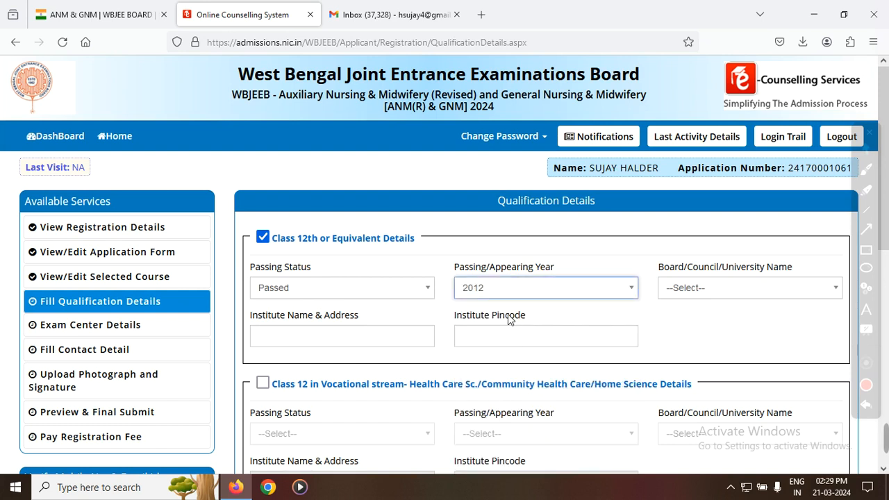
Step: Find and select West Bengal Council of Higher Secondary Education as the Class 12th board
{"action": "left_click", "coordinate": [696, 287]}
{"action": "scroll", "coordinate": [715, 361], "scroll_direction": "down", "scroll_amount": 5}
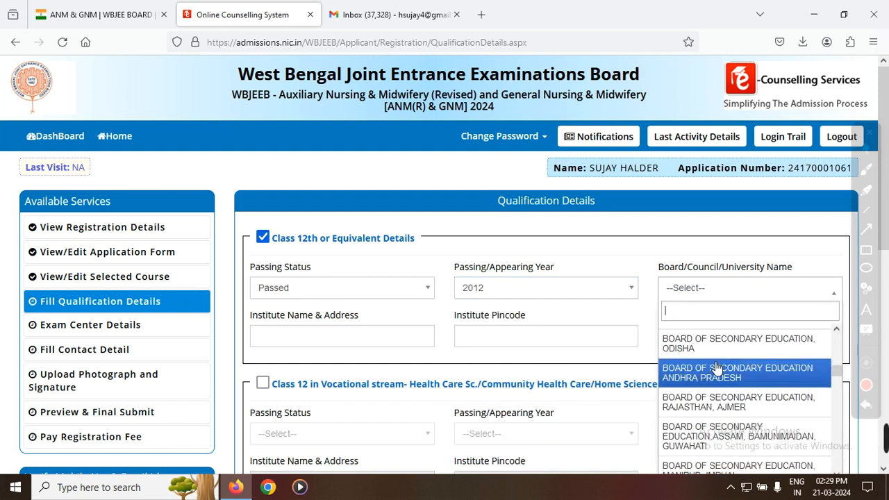
{"action": "left_click_drag", "start_coordinate": [838, 394], "coordinate": [838, 393]}
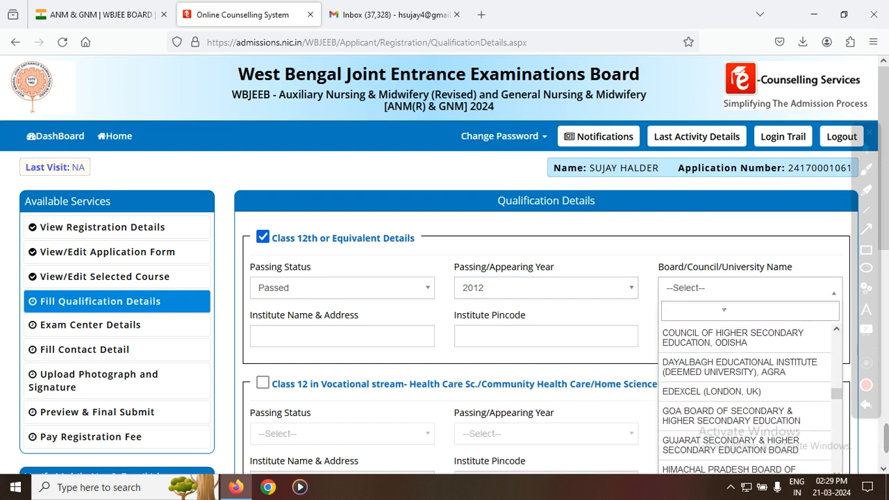
{"action": "type", "text": "WES"}
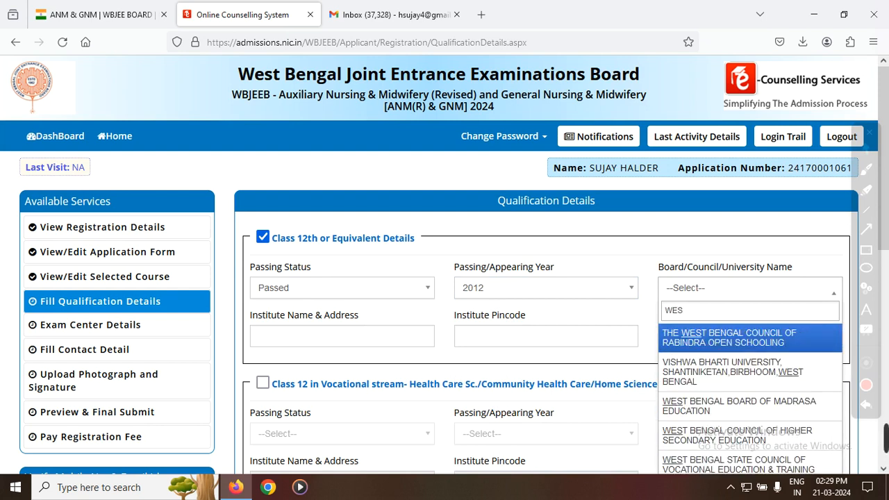
{"action": "type", "text": "T"}
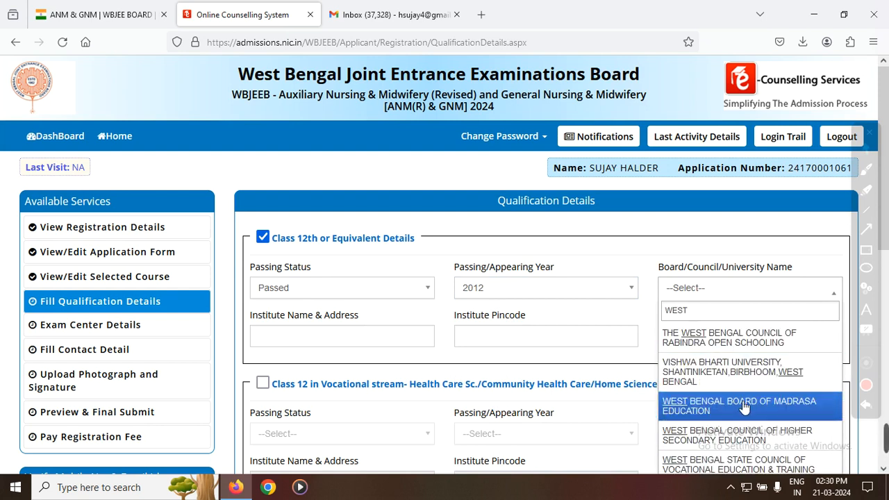
{"action": "left_click", "coordinate": [733, 439]}
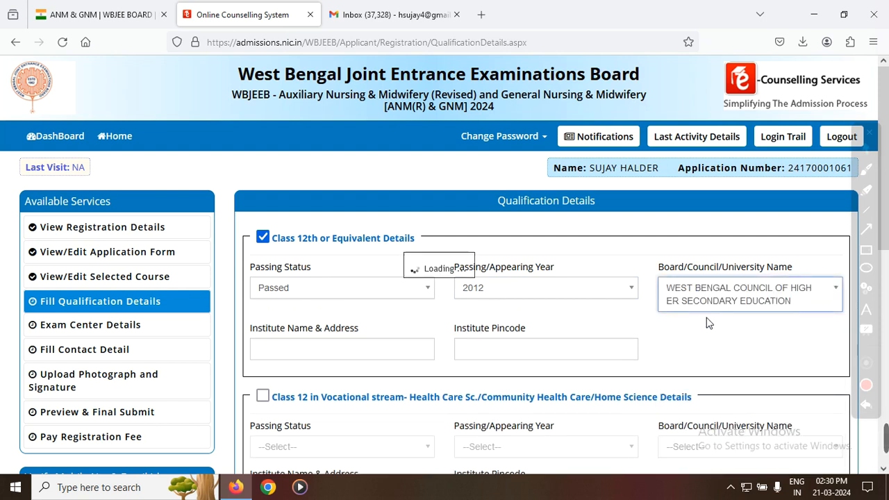
Step: Enter GANGARAMPUR HIGH SCHOOL as the Class 12th institute and fill in the institute's postal pincode
{"action": "left_click", "coordinate": [294, 350]}
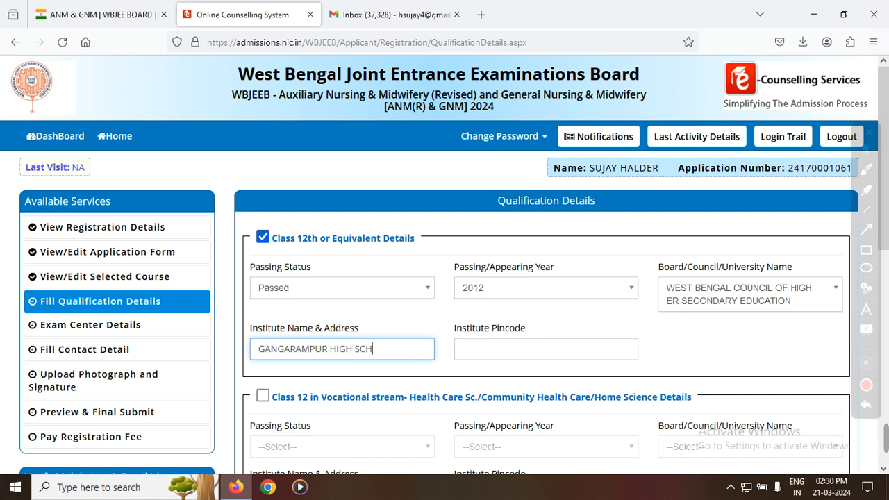
{"action": "left_click", "coordinate": [500, 355]}
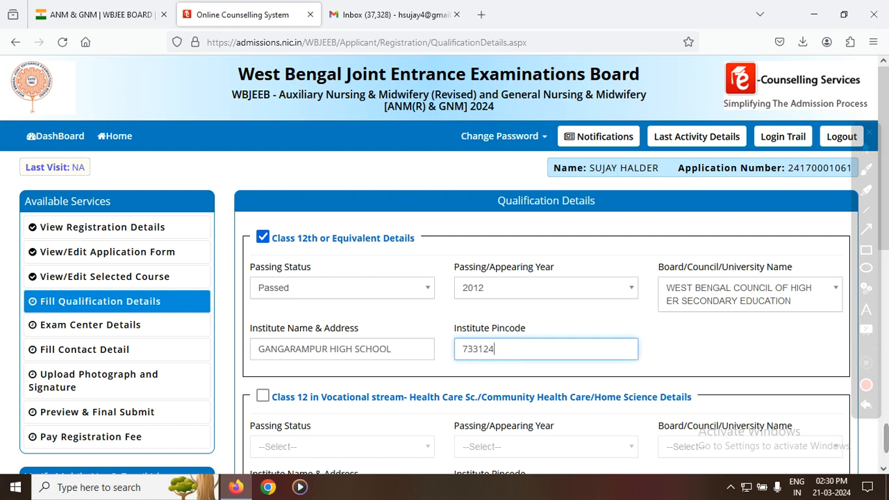
{"action": "scroll", "coordinate": [406, 384], "scroll_direction": "down", "scroll_amount": 1}
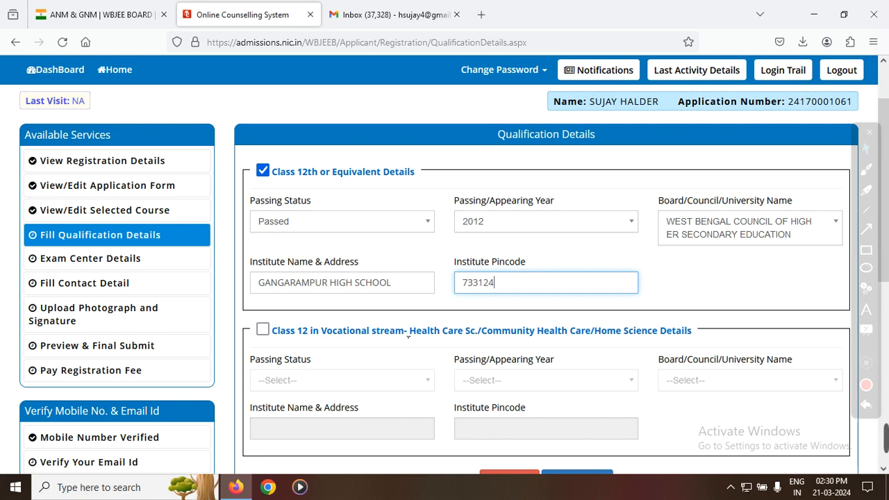
{"action": "scroll", "coordinate": [432, 331], "scroll_direction": "down", "scroll_amount": 2}
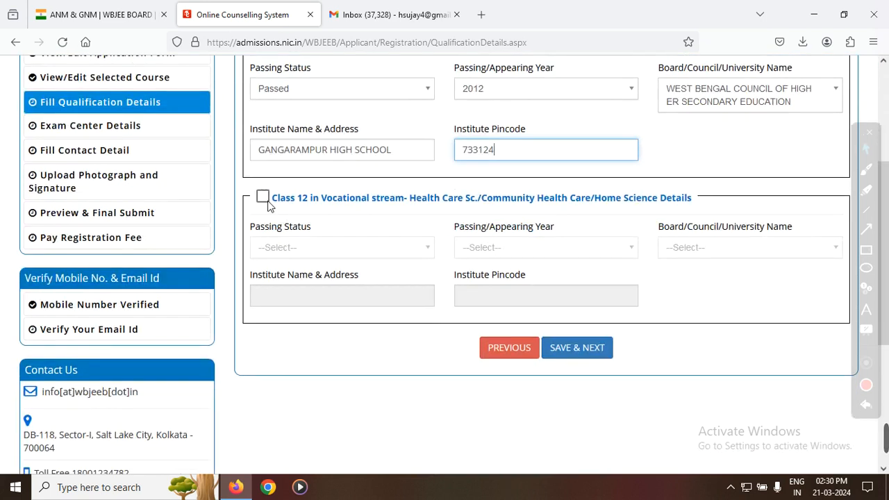
Step: Review the completed Class 12th qualification details, save them and confirm the save
{"action": "scroll", "coordinate": [334, 210], "scroll_direction": "up", "scroll_amount": 2}
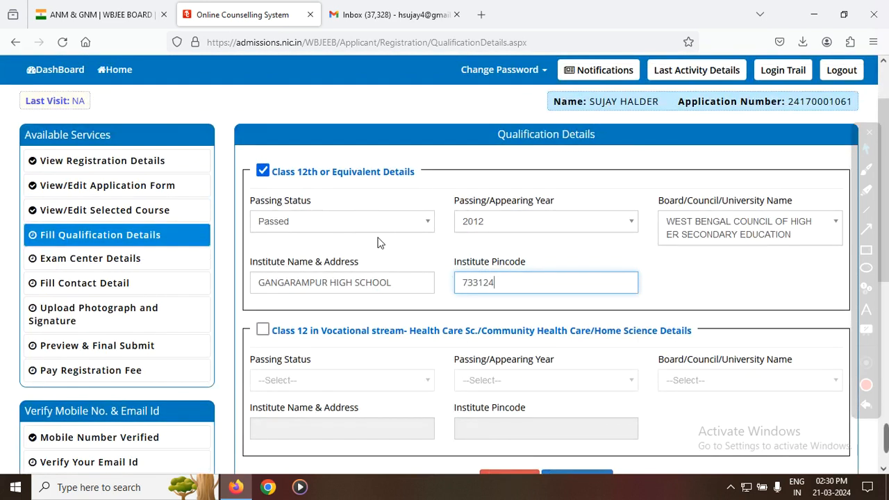
{"action": "scroll", "coordinate": [569, 326], "scroll_direction": "down", "scroll_amount": 2}
{"action": "left_click", "coordinate": [577, 355]}
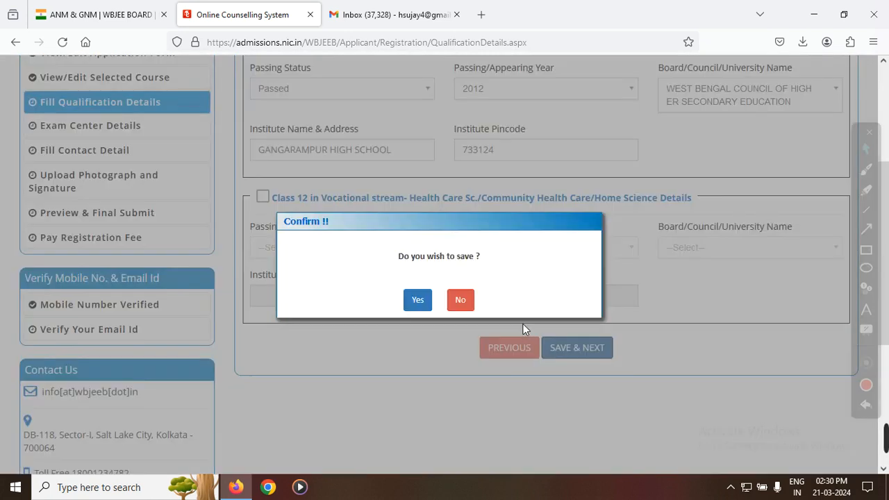
{"action": "left_click", "coordinate": [416, 301]}
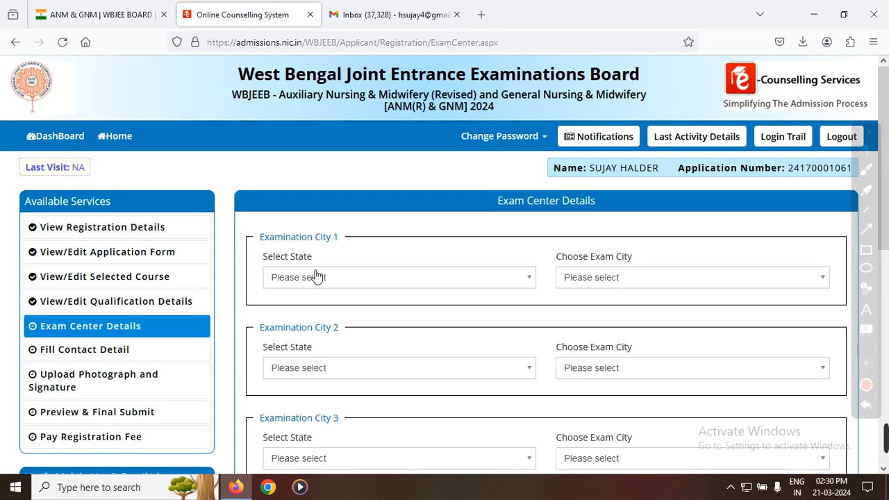
Step: Set the state to West Bengal for all four examination cities in the Exam Center Details
{"action": "triple_click", "coordinate": [519, 205]}
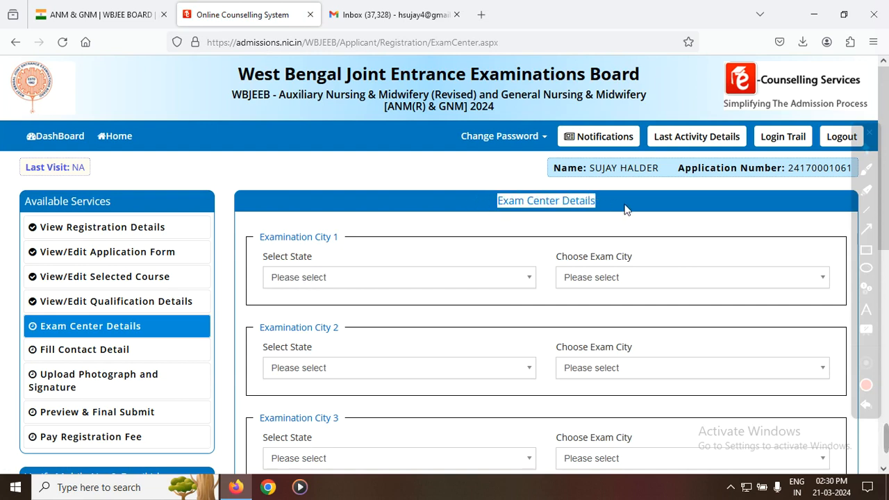
{"action": "left_click", "coordinate": [343, 278]}
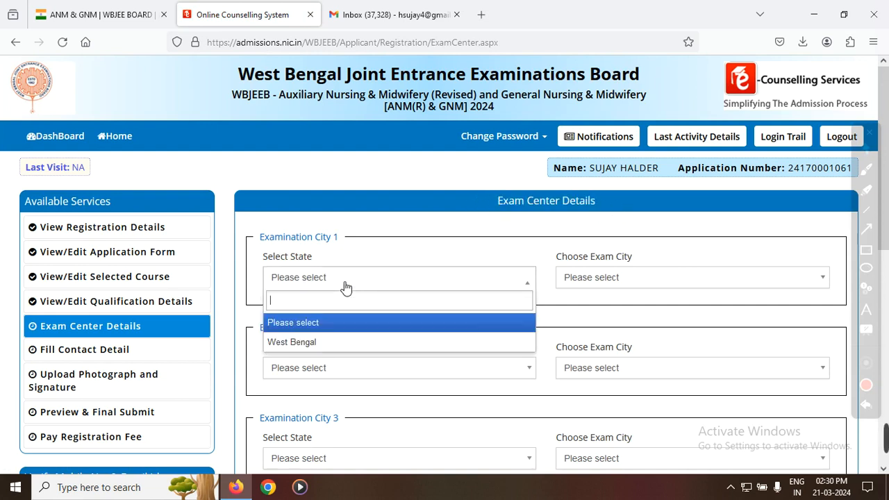
{"action": "left_click", "coordinate": [332, 348]}
{"action": "left_click", "coordinate": [357, 368]}
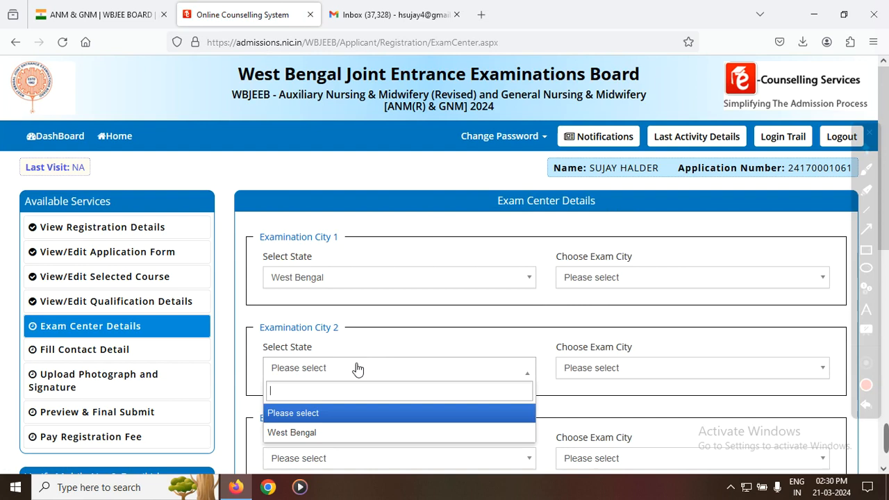
{"action": "left_click", "coordinate": [312, 432]}
{"action": "scroll", "coordinate": [332, 409], "scroll_direction": "down", "scroll_amount": 1}
{"action": "scroll", "coordinate": [327, 399], "scroll_direction": "down", "scroll_amount": 1}
{"action": "left_click", "coordinate": [318, 393]}
{"action": "scroll", "coordinate": [324, 367], "scroll_direction": "down", "scroll_amount": 8}
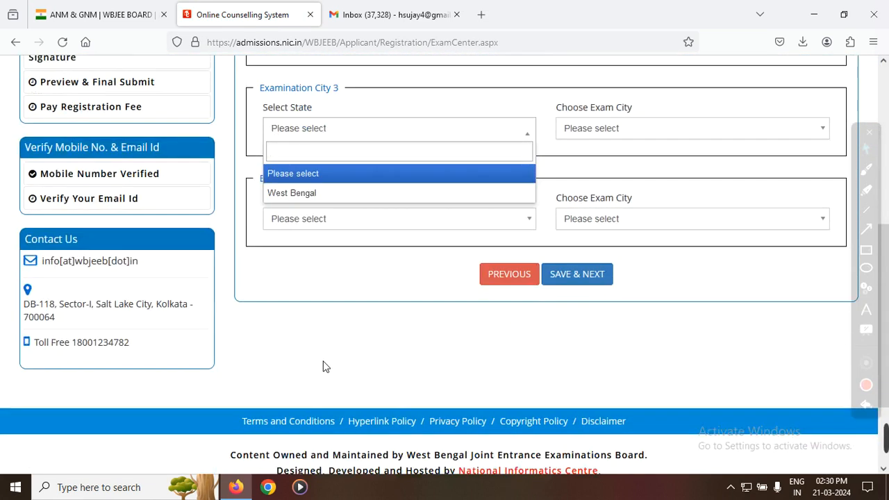
{"action": "left_click", "coordinate": [309, 193]}
{"action": "left_click", "coordinate": [316, 220]}
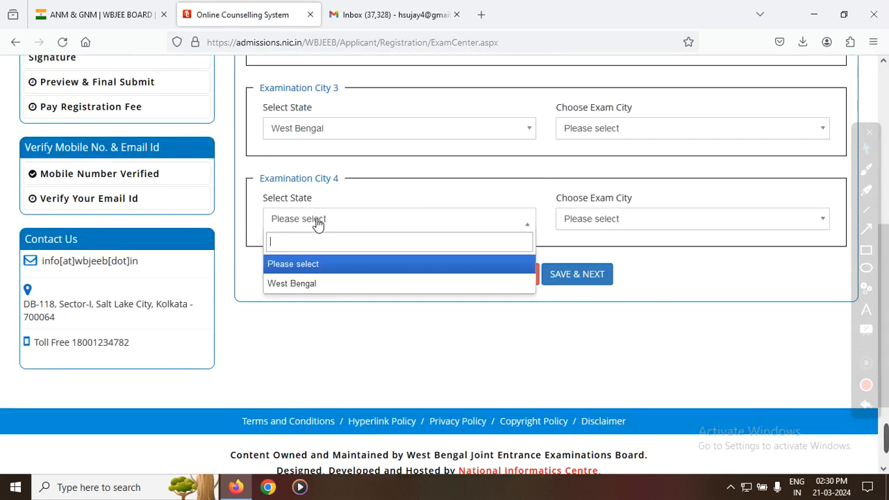
{"action": "left_click", "coordinate": [303, 282]}
Step: Choose Dakshin Dinajpur - Balurghat as the exam city for Examination City 1
{"action": "scroll", "coordinate": [604, 280], "scroll_direction": "up", "scroll_amount": 5}
{"action": "left_click", "coordinate": [615, 149]}
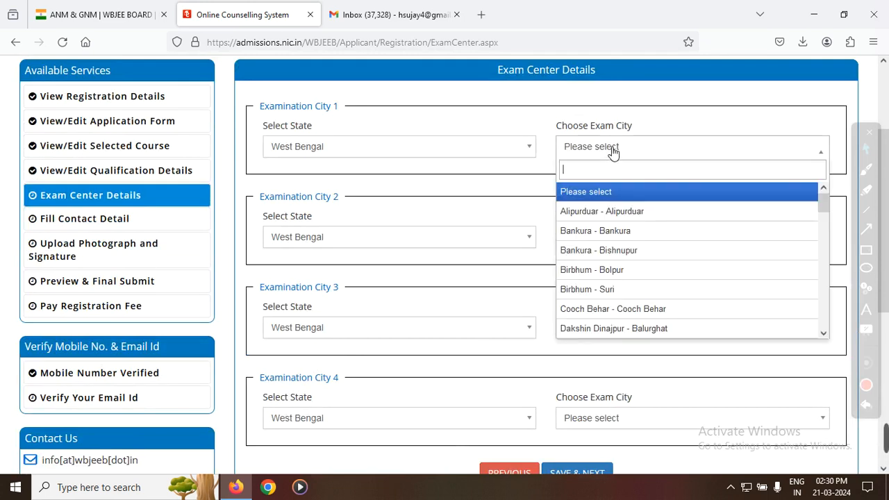
{"action": "scroll", "coordinate": [622, 296], "scroll_direction": "down", "scroll_amount": 1}
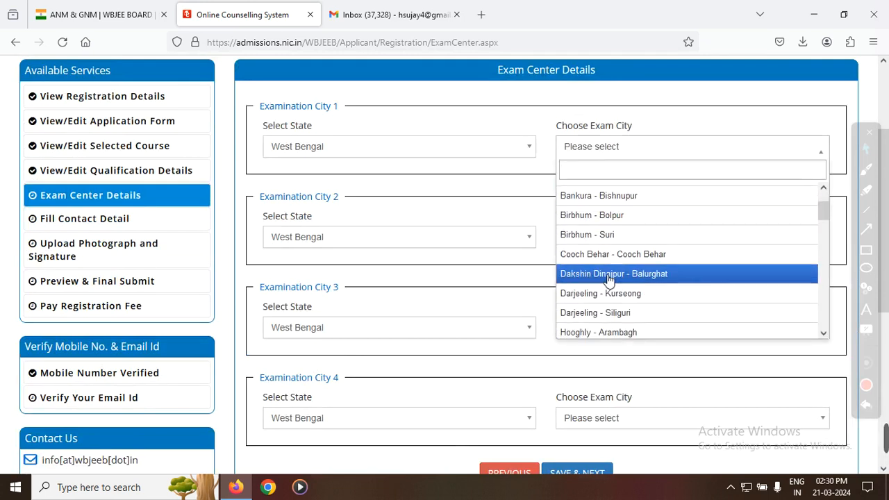
{"action": "left_click", "coordinate": [606, 276]}
Step: Find and choose Malda - Malda as the exam city for Examination City 2
{"action": "left_click", "coordinate": [607, 239]}
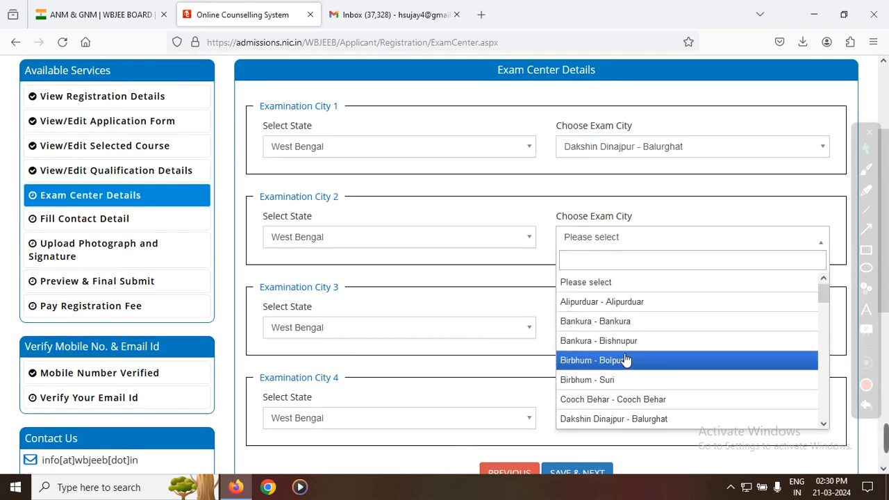
{"action": "scroll", "coordinate": [656, 365], "scroll_direction": "down", "scroll_amount": 1}
{"action": "scroll", "coordinate": [653, 372], "scroll_direction": "down", "scroll_amount": 1}
{"action": "scroll", "coordinate": [651, 369], "scroll_direction": "down", "scroll_amount": 2}
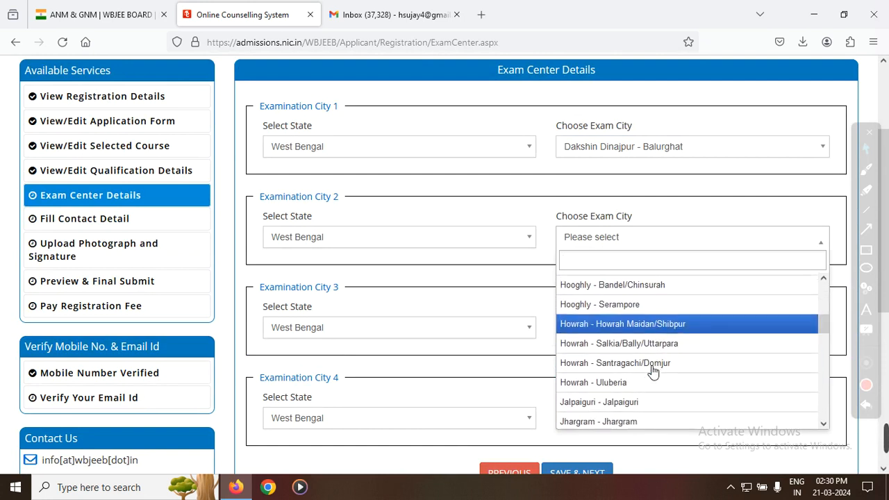
{"action": "scroll", "coordinate": [628, 387], "scroll_direction": "down", "scroll_amount": 2}
{"action": "scroll", "coordinate": [660, 403], "scroll_direction": "down", "scroll_amount": 1}
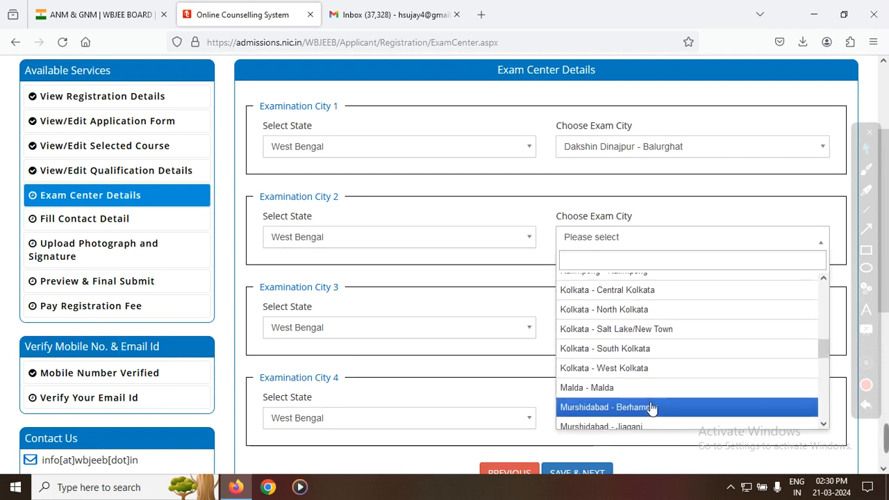
{"action": "scroll", "coordinate": [650, 399], "scroll_direction": "down", "scroll_amount": 3}
{"action": "scroll", "coordinate": [645, 386], "scroll_direction": "up", "scroll_amount": 2}
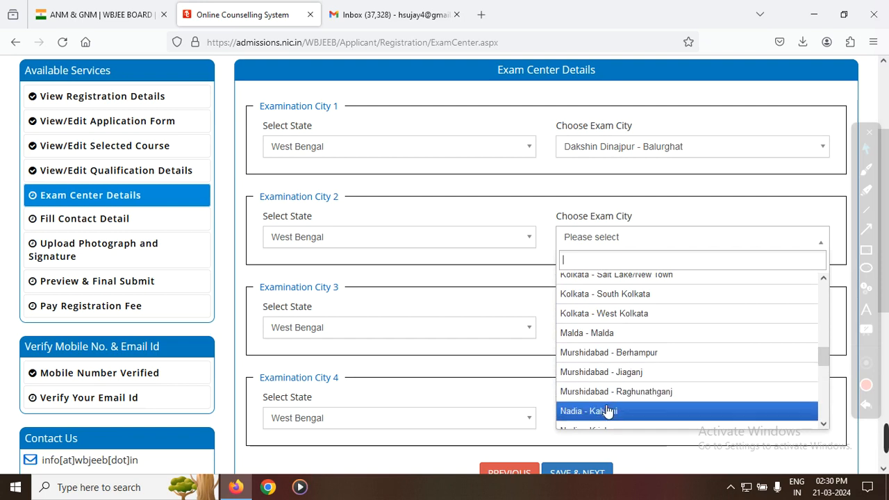
{"action": "left_click", "coordinate": [598, 333]}
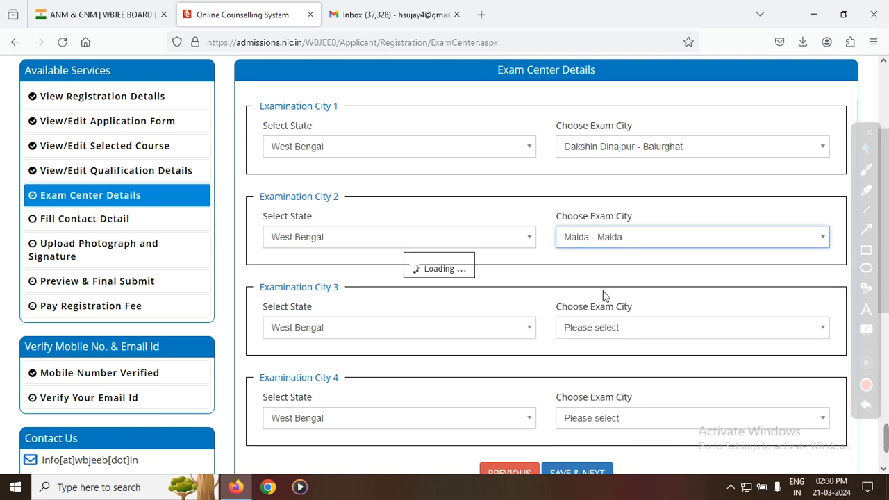
Step: Choose Darjeeling - Siliguri as the exam city for Examination City 3
{"action": "left_click", "coordinate": [593, 327]}
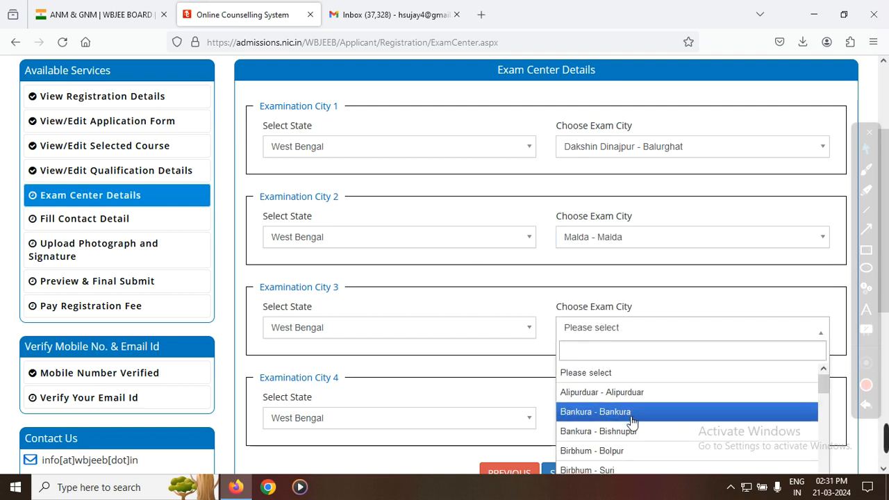
{"action": "scroll", "coordinate": [621, 413], "scroll_direction": "down", "scroll_amount": 1}
{"action": "left_click", "coordinate": [611, 415]}
{"action": "left_click", "coordinate": [618, 335]}
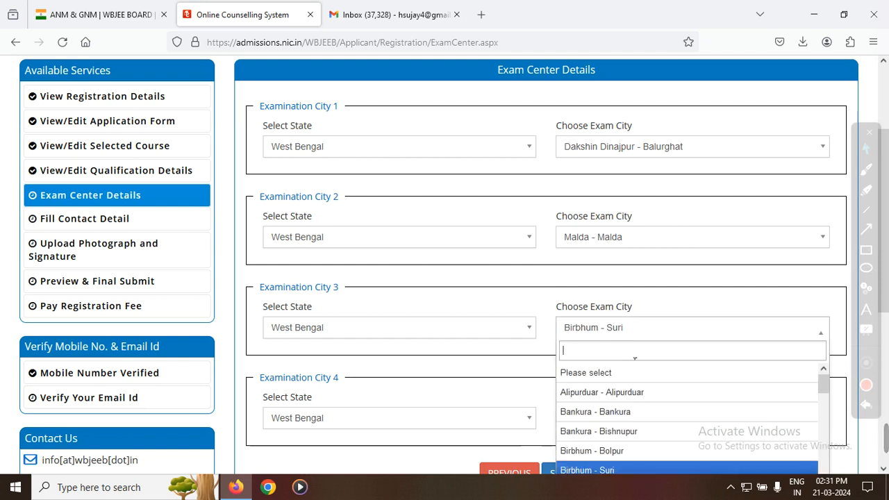
{"action": "scroll", "coordinate": [641, 395], "scroll_direction": "down", "scroll_amount": 3}
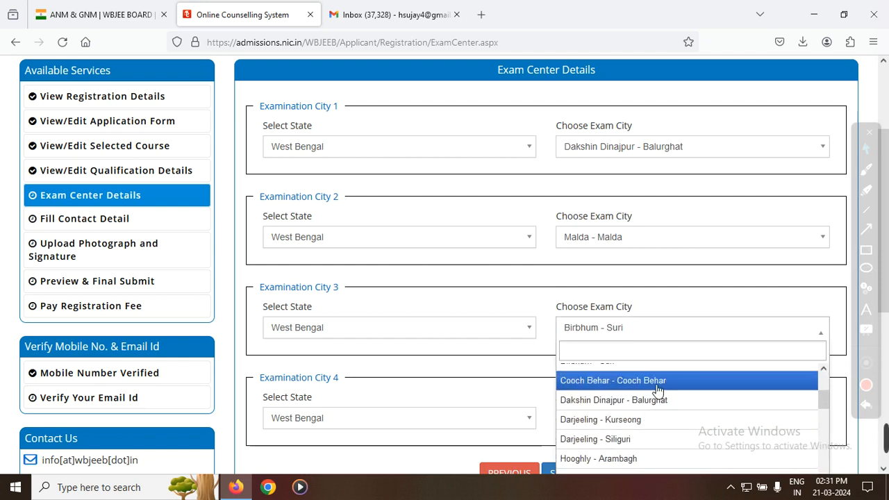
{"action": "left_click", "coordinate": [635, 437]}
Step: Choose North 24 Parganas - Barrackpur for Examination City 4, then save and submit the exam center details
{"action": "scroll", "coordinate": [633, 393], "scroll_direction": "down", "scroll_amount": 1}
{"action": "left_click", "coordinate": [605, 352]}
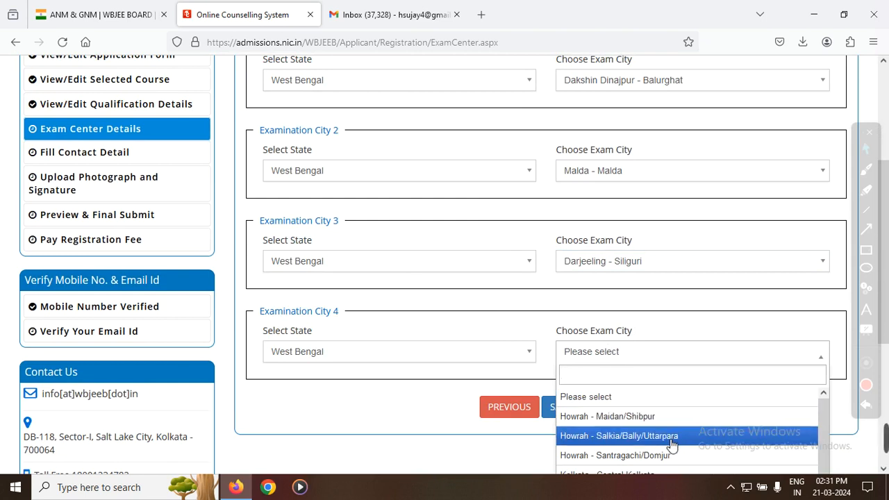
{"action": "scroll", "coordinate": [669, 442], "scroll_direction": "down", "scroll_amount": 2}
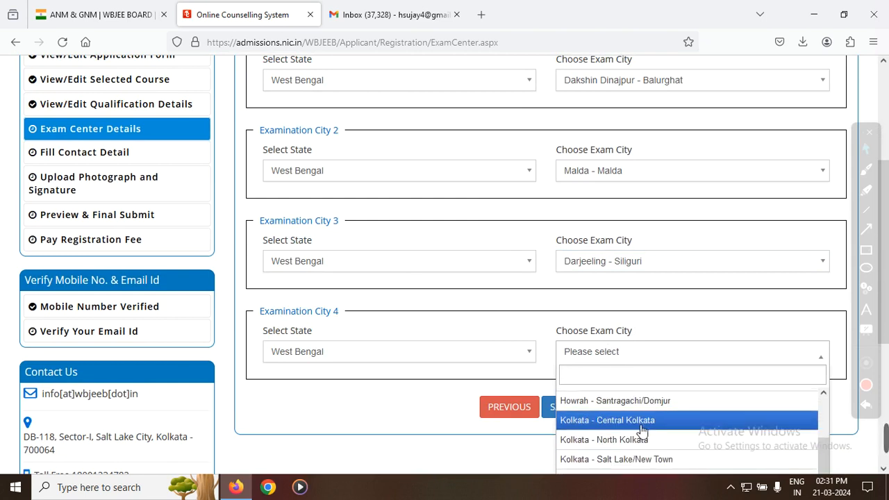
{"action": "scroll", "coordinate": [660, 428], "scroll_direction": "down", "scroll_amount": 2}
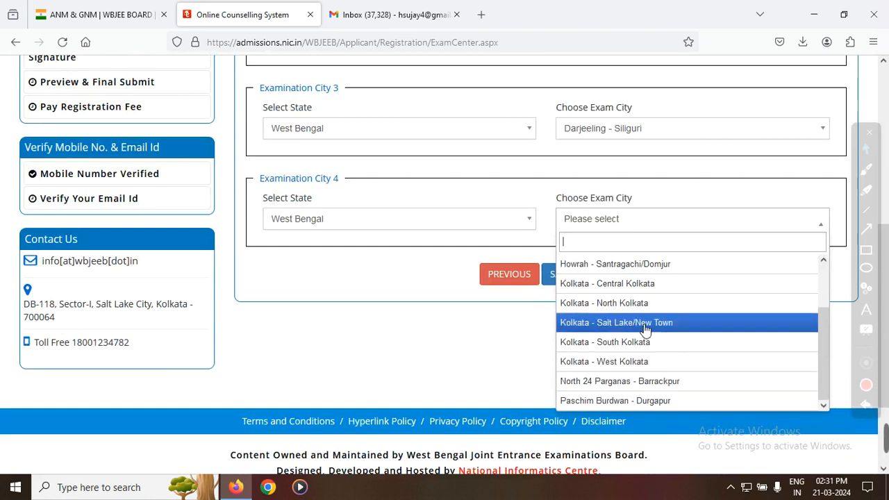
{"action": "left_click", "coordinate": [674, 381]}
{"action": "left_click", "coordinate": [579, 278]}
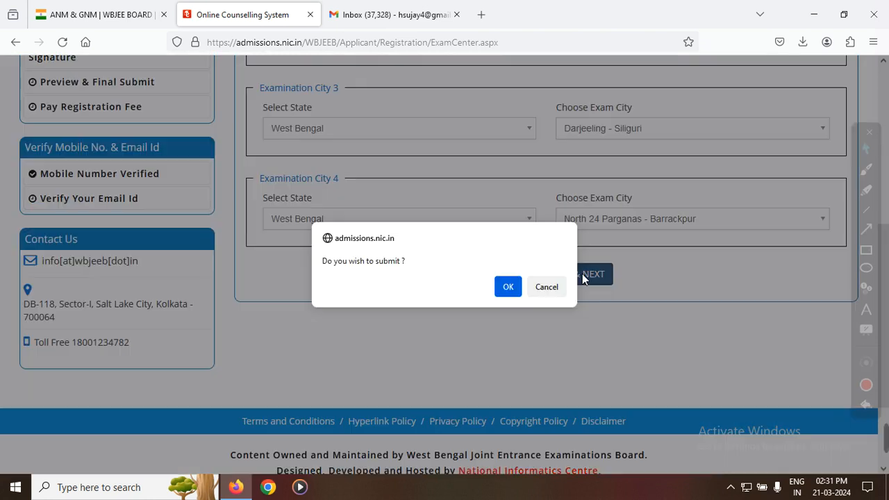
{"action": "left_click", "coordinate": [509, 287]}
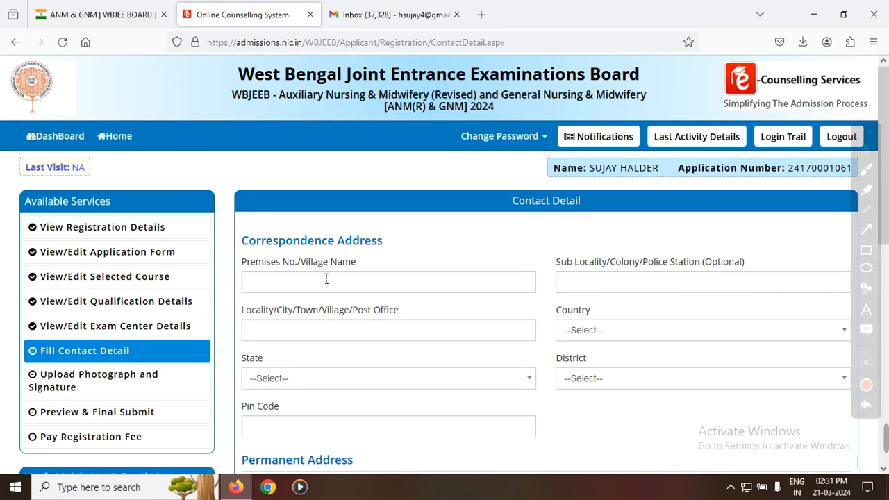
Step: Fill in the correspondence address's village name, sub-locality and post office, and set the country to India
{"action": "left_click", "coordinate": [267, 280]}
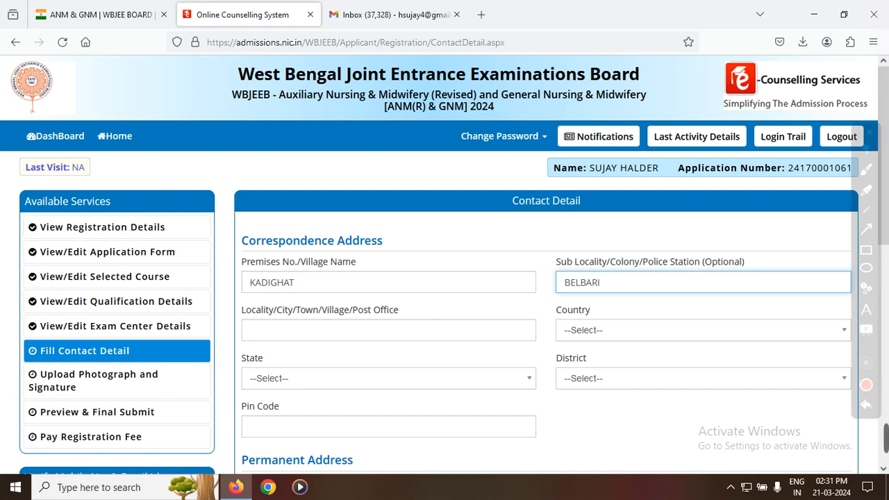
{"action": "left_click", "coordinate": [358, 329]}
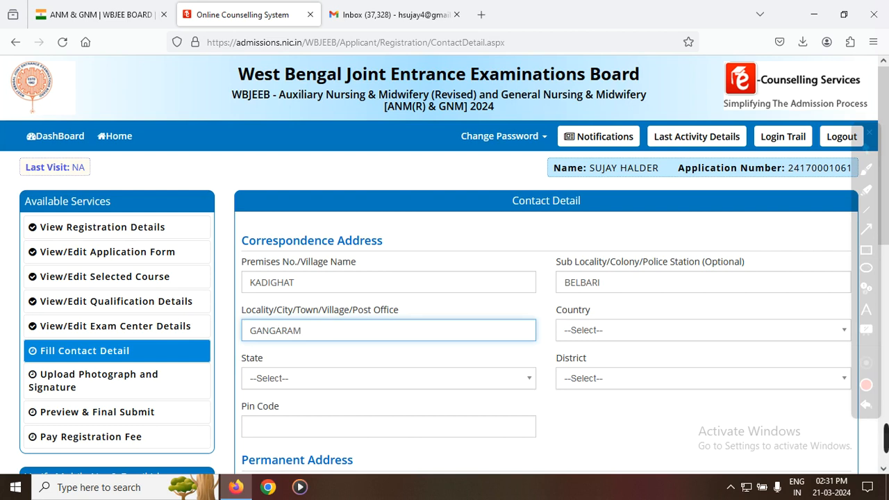
{"action": "left_click", "coordinate": [613, 332]}
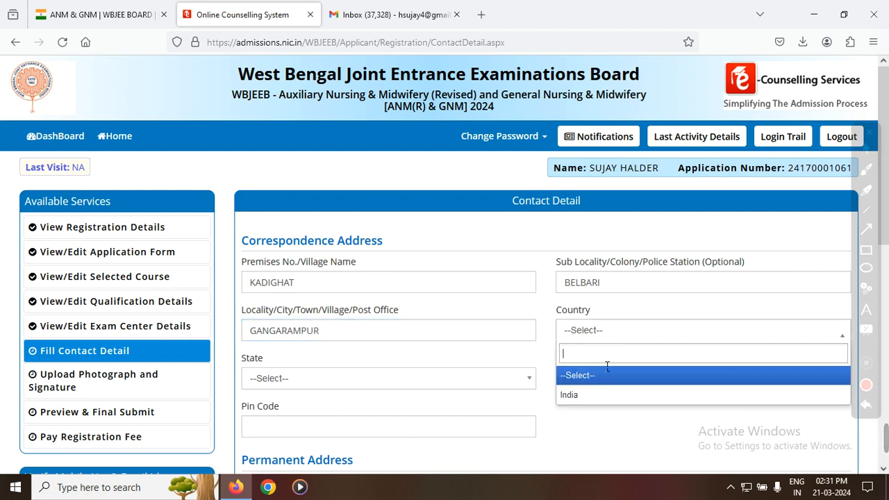
{"action": "left_click", "coordinate": [588, 393]}
Step: Set the correspondence address's state to West Bengal, choose the candidate's district and fill in the postal pin code
{"action": "left_click", "coordinate": [314, 382]}
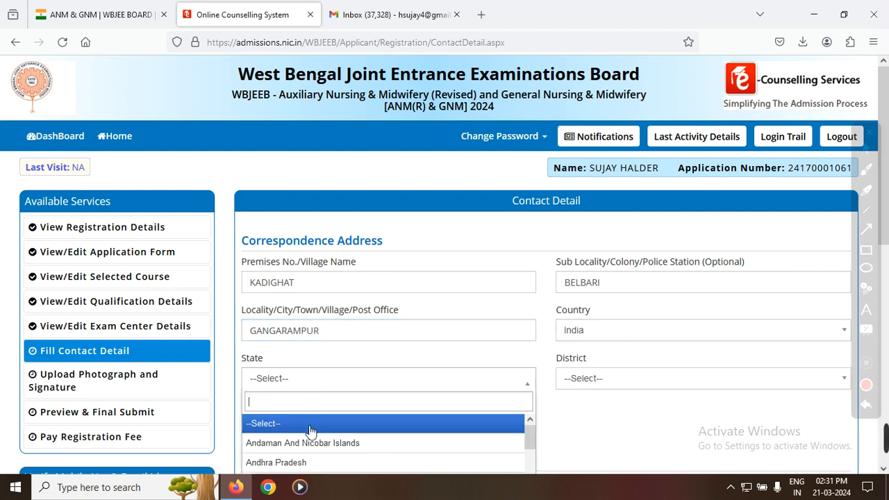
{"action": "scroll", "coordinate": [389, 425], "scroll_direction": "down", "scroll_amount": 6}
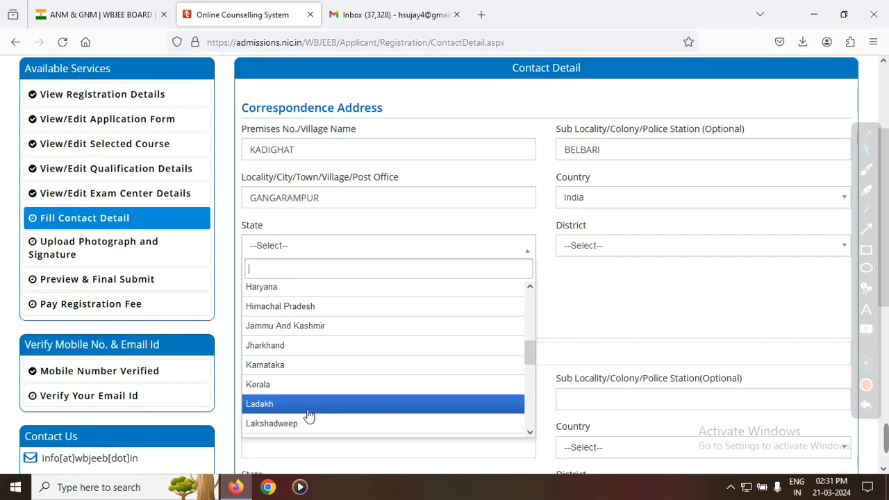
{"action": "scroll", "coordinate": [326, 417], "scroll_direction": "down", "scroll_amount": 10}
{"action": "left_click", "coordinate": [285, 295]}
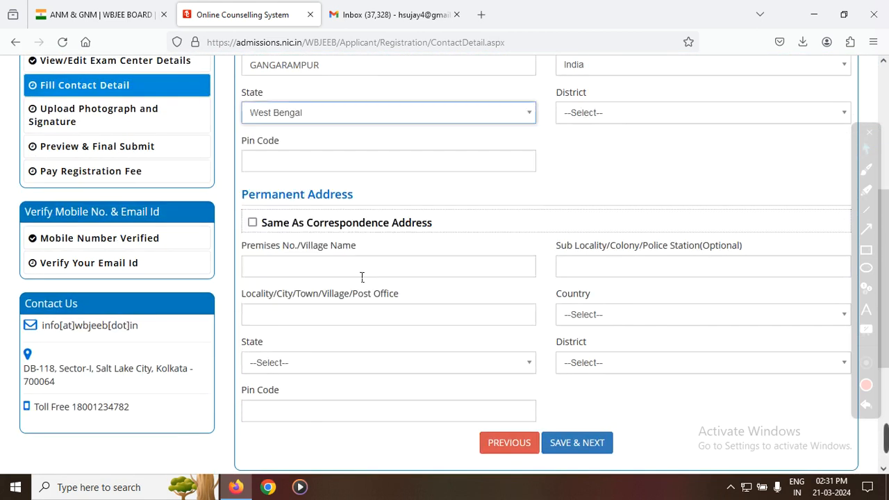
{"action": "scroll", "coordinate": [470, 311], "scroll_direction": "up", "scroll_amount": 3}
{"action": "left_click", "coordinate": [587, 247]}
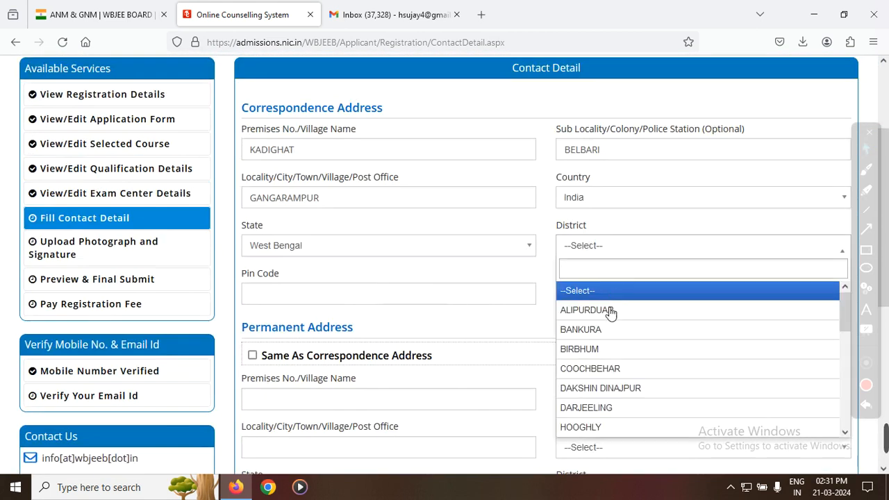
{"action": "left_click", "coordinate": [600, 389]}
{"action": "left_click", "coordinate": [356, 304]}
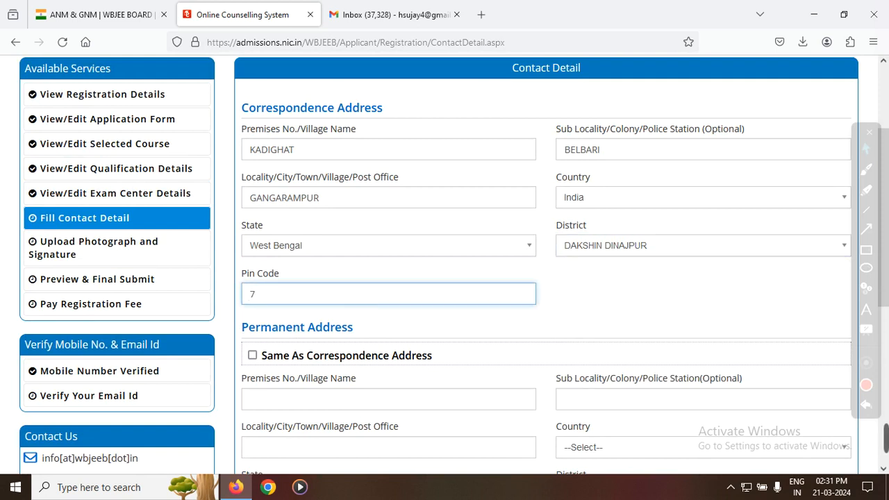
Step: Mark the permanent address as same as the correspondence address, then save the contact details and confirm
{"action": "left_click", "coordinate": [252, 355]}
{"action": "scroll", "coordinate": [546, 308], "scroll_direction": "down", "scroll_amount": 3}
{"action": "left_click", "coordinate": [579, 252]}
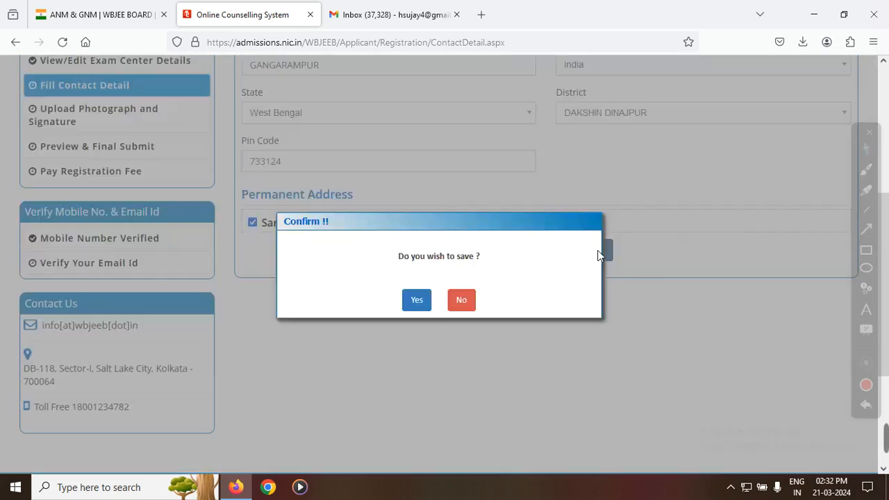
{"action": "left_click", "coordinate": [417, 299]}
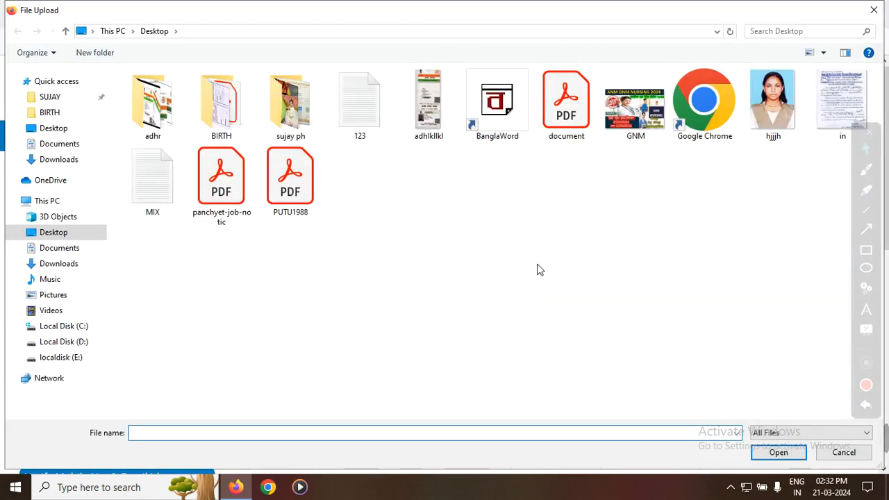
Step: Choose PH.jpg from the 50KB folder inside the document folder on Local Disk (D:) as the photograph
{"action": "left_click", "coordinate": [64, 341]}
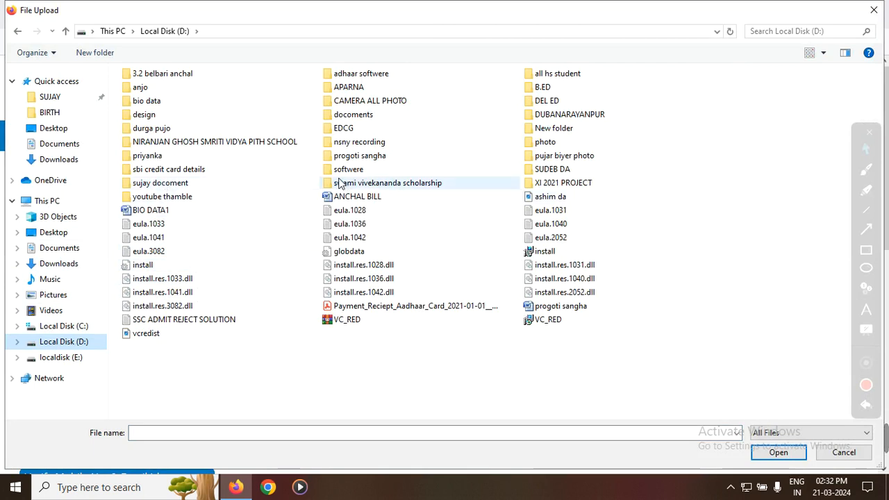
{"action": "double_click", "coordinate": [167, 185]}
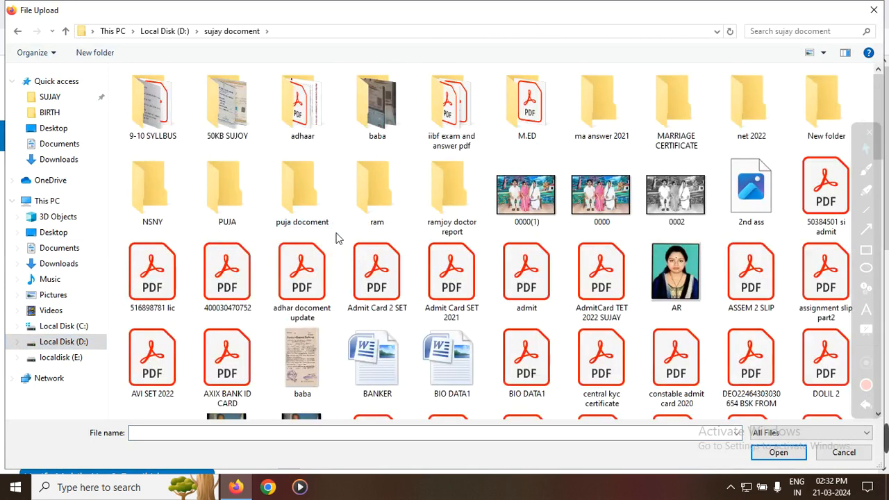
{"action": "double_click", "coordinate": [229, 111]}
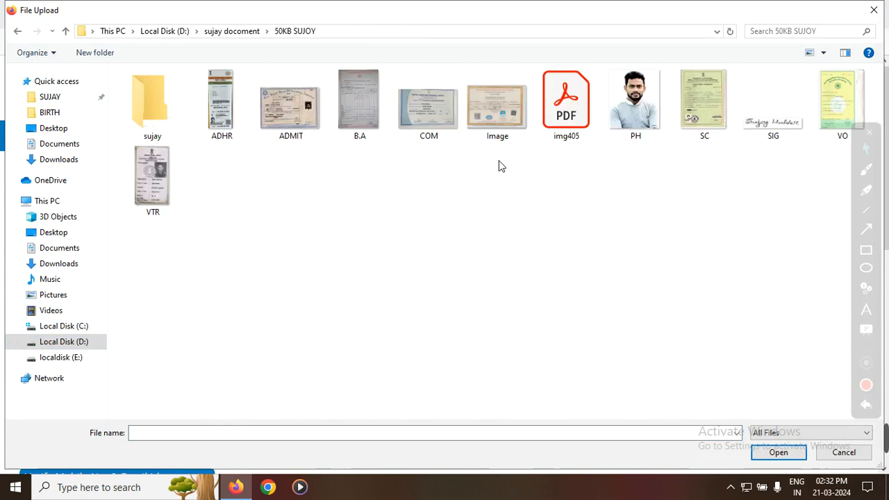
{"action": "double_click", "coordinate": [632, 104]}
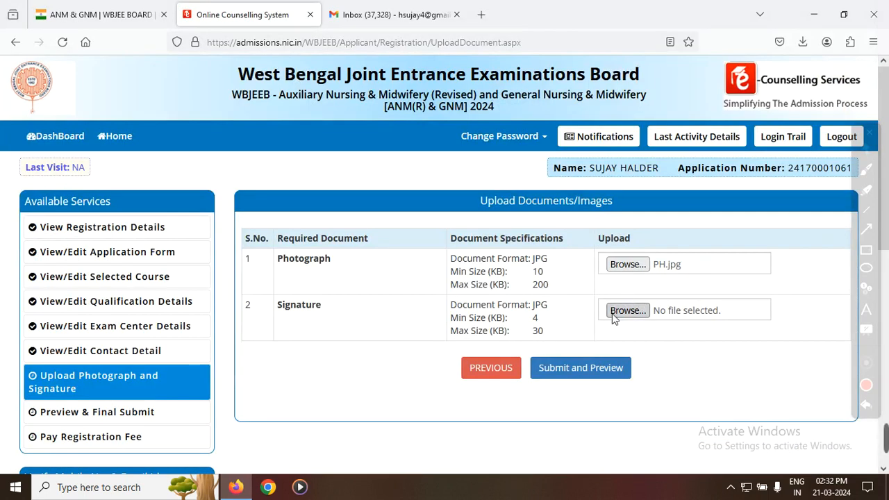
Step: Choose SIG.jpg from the same folder as the signature, then submit both images for preview
{"action": "left_click", "coordinate": [621, 312]}
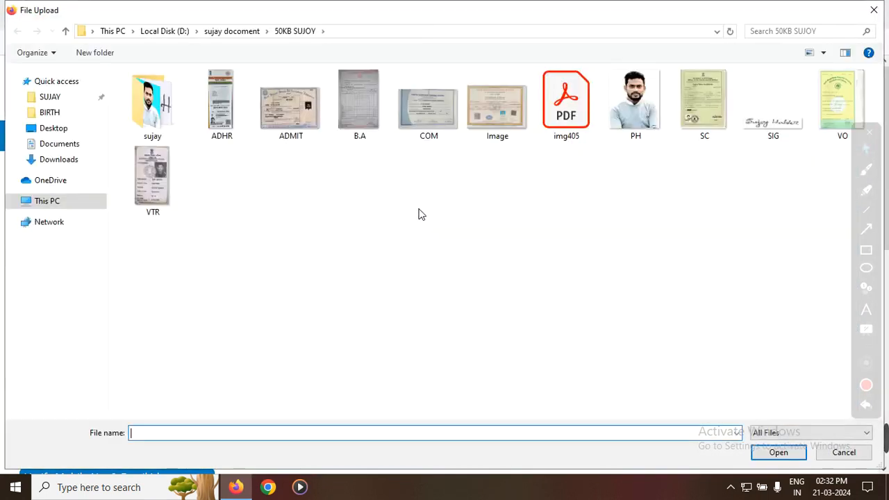
{"action": "double_click", "coordinate": [771, 132]}
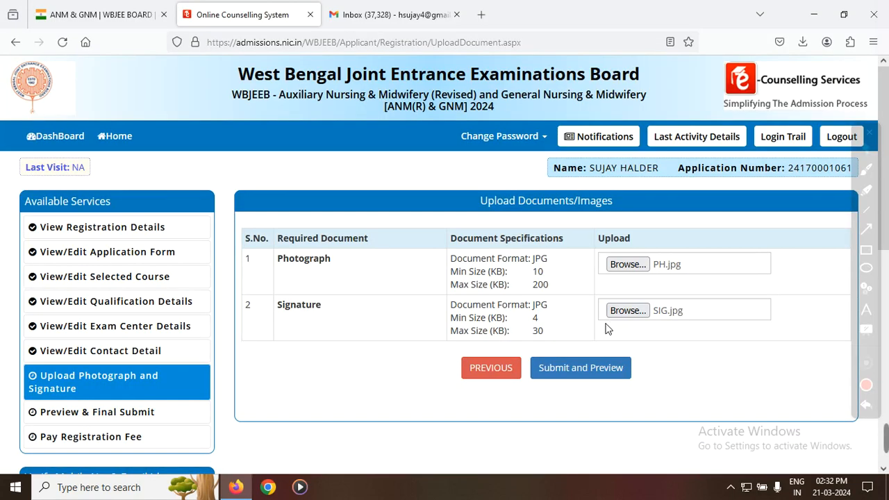
{"action": "left_click", "coordinate": [589, 373]}
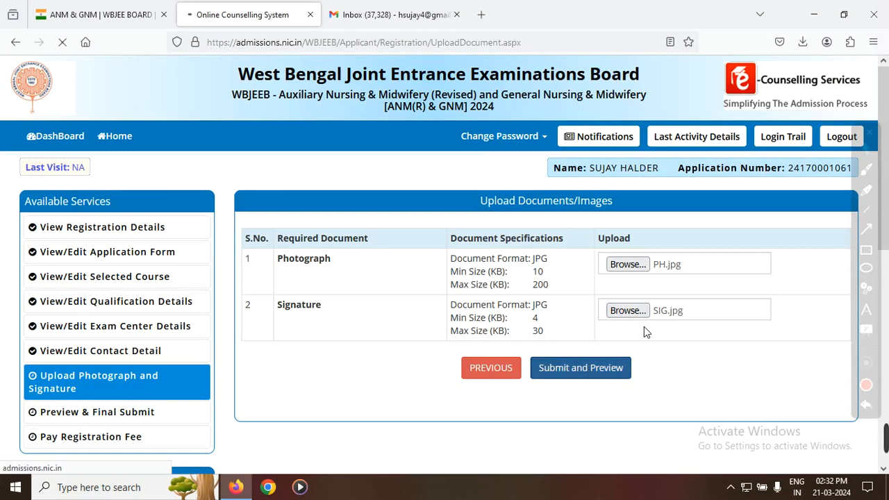
Step: Mark the photograph and signature as self verified, then save them finally and confirm
{"action": "scroll", "coordinate": [543, 242], "scroll_direction": "down", "scroll_amount": 3}
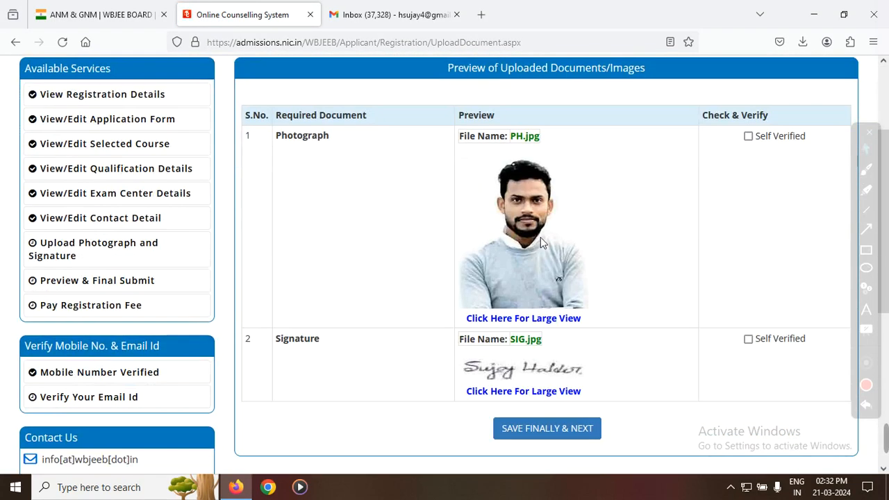
{"action": "left_click", "coordinate": [749, 339]}
{"action": "scroll", "coordinate": [649, 354], "scroll_direction": "down", "scroll_amount": 2}
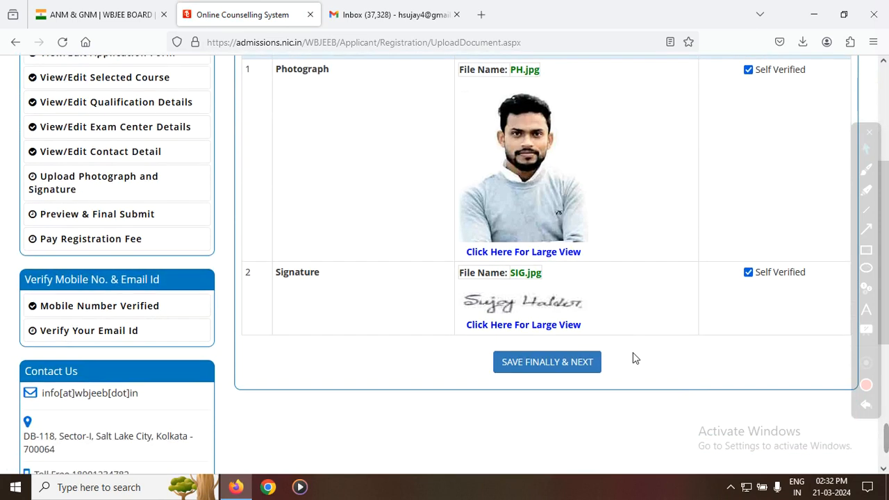
{"action": "left_click", "coordinate": [558, 362]}
{"action": "left_click", "coordinate": [508, 286]}
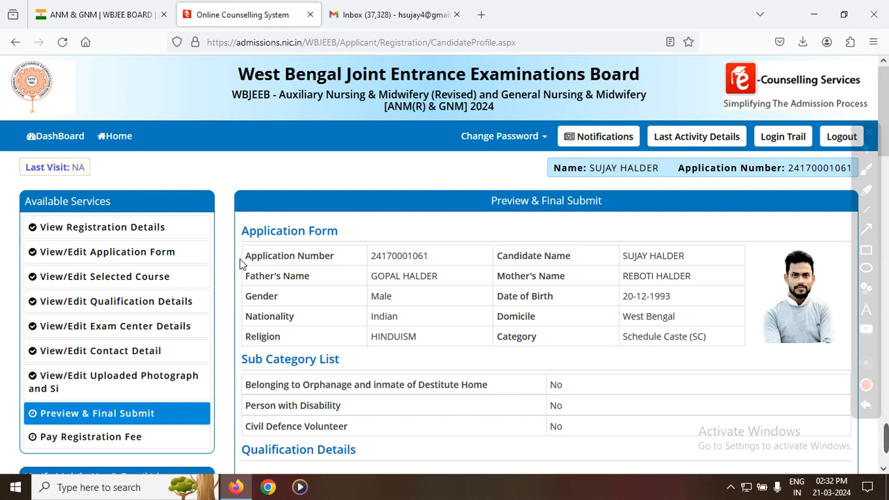
Step: Review the application preview, covering personal, qualification, course choice, exam center and contact details and the uploaded signature
{"action": "scroll", "coordinate": [613, 292], "scroll_direction": "down", "scroll_amount": 5}
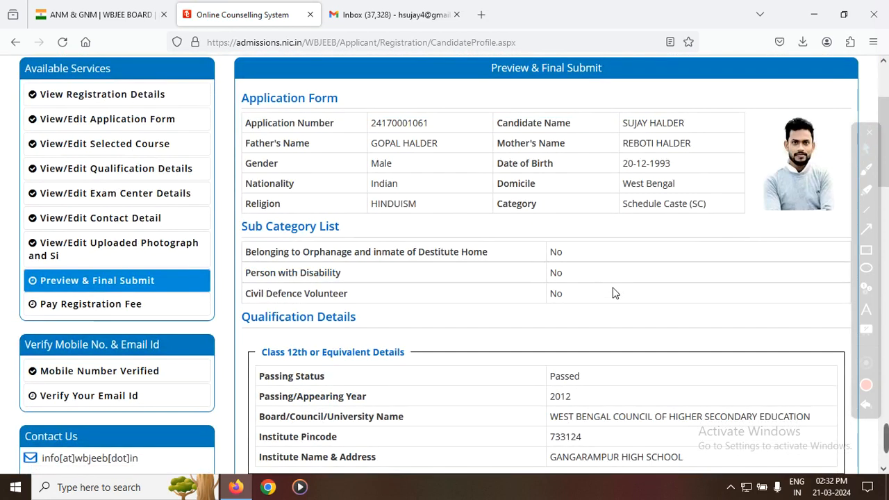
{"action": "scroll", "coordinate": [614, 293], "scroll_direction": "down", "scroll_amount": 1}
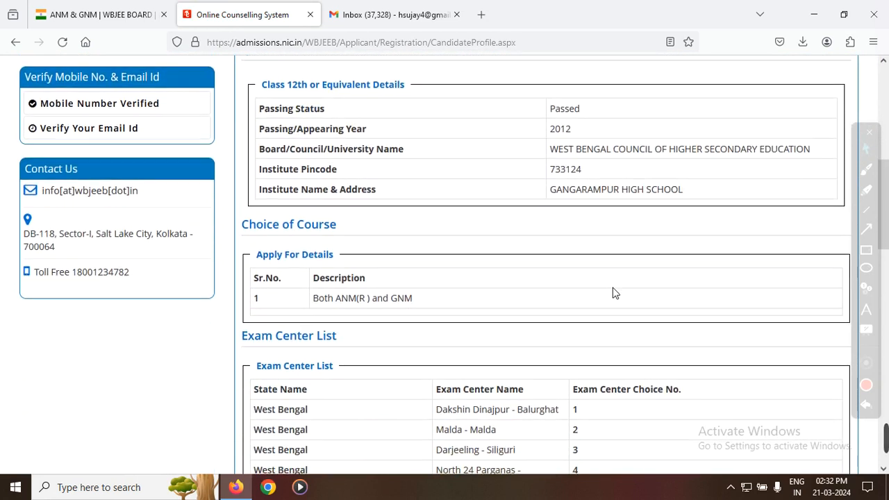
{"action": "scroll", "coordinate": [614, 294], "scroll_direction": "down", "scroll_amount": 2}
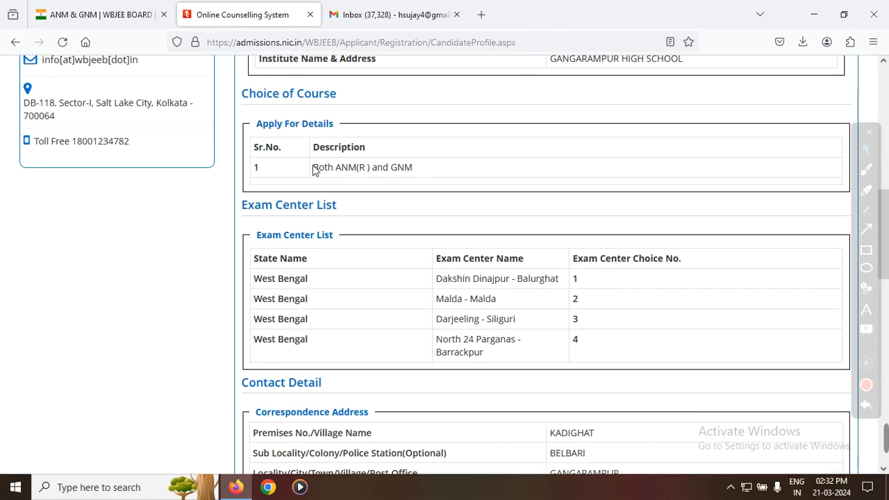
{"action": "left_click_drag", "start_coordinate": [315, 170], "coordinate": [461, 174]}
{"action": "left_click", "coordinate": [464, 174]}
{"action": "scroll", "coordinate": [465, 220], "scroll_direction": "down", "scroll_amount": 1}
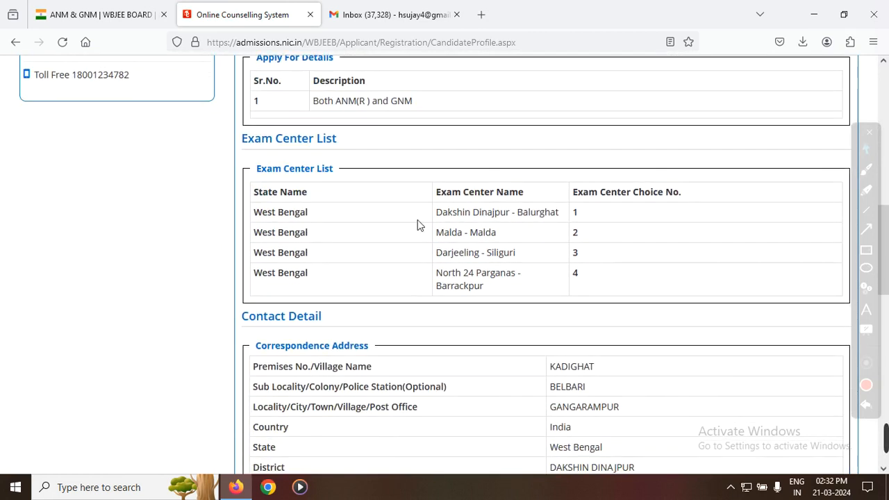
{"action": "scroll", "coordinate": [451, 258], "scroll_direction": "down", "scroll_amount": 7}
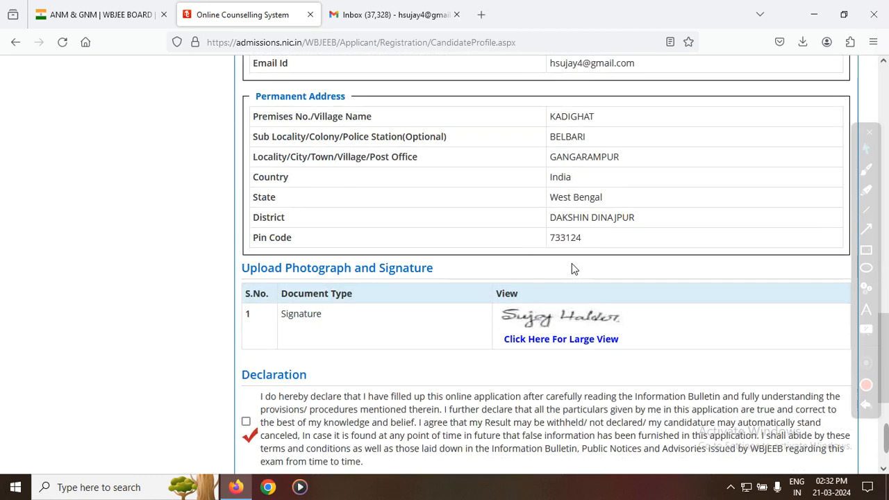
{"action": "scroll", "coordinate": [572, 269], "scroll_direction": "down", "scroll_amount": 2}
Step: Accept the declaration, then save and finally submit the application and confirm the submission
{"action": "left_click", "coordinate": [246, 288]}
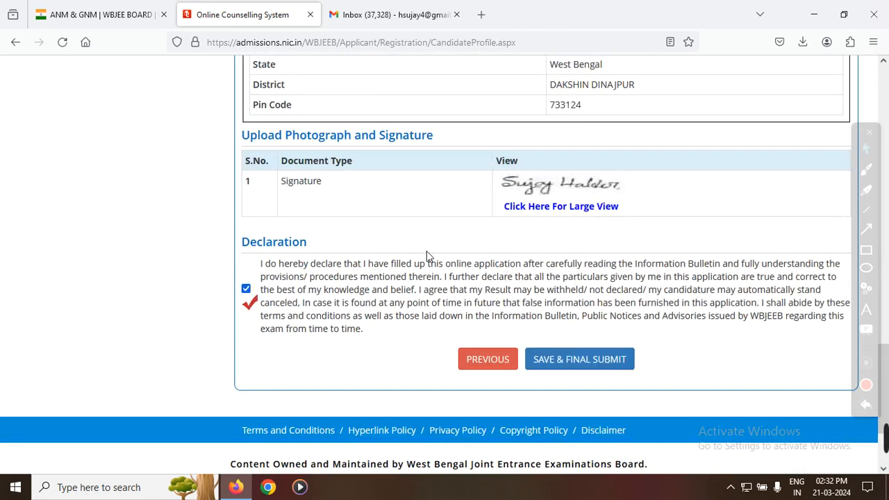
{"action": "left_click", "coordinate": [867, 251]}
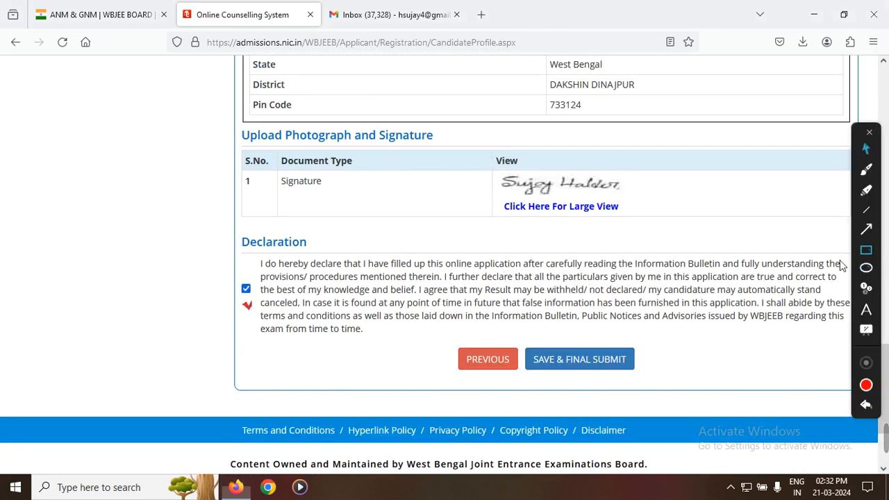
{"action": "left_click_drag", "start_coordinate": [526, 334], "coordinate": [653, 372]}
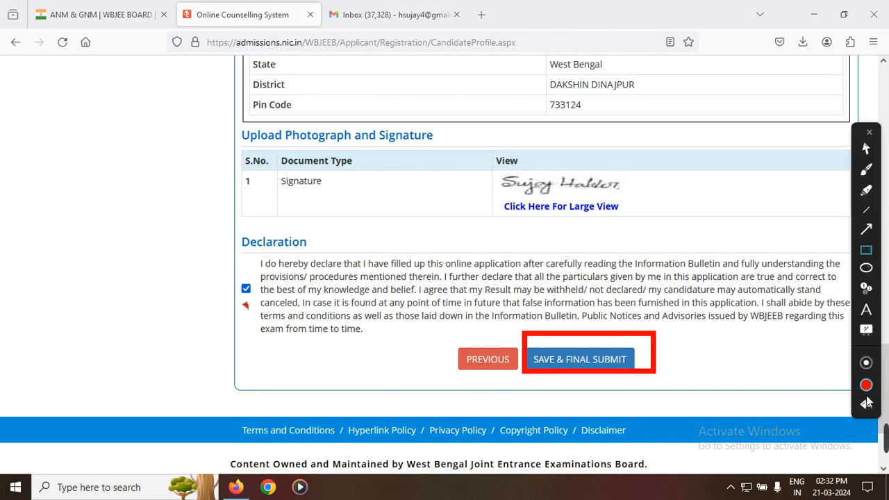
{"action": "left_click", "coordinate": [866, 149]}
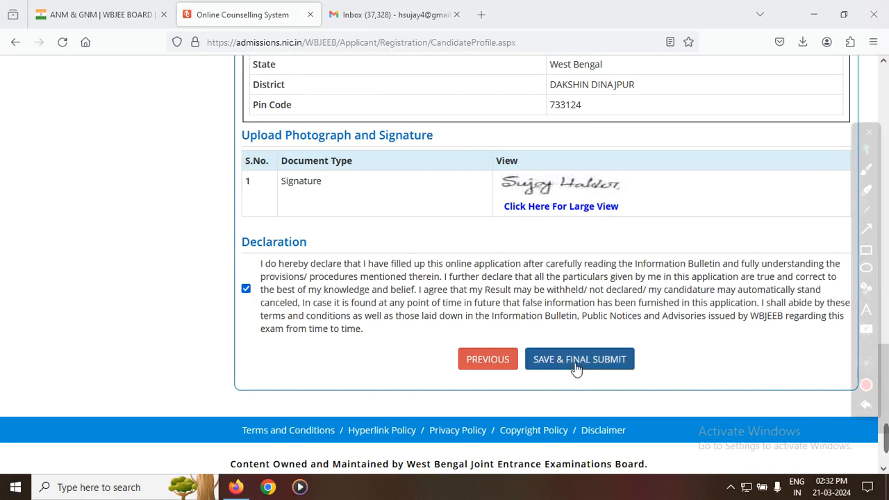
{"action": "left_click", "coordinate": [576, 369]}
{"action": "left_click", "coordinate": [437, 317]}
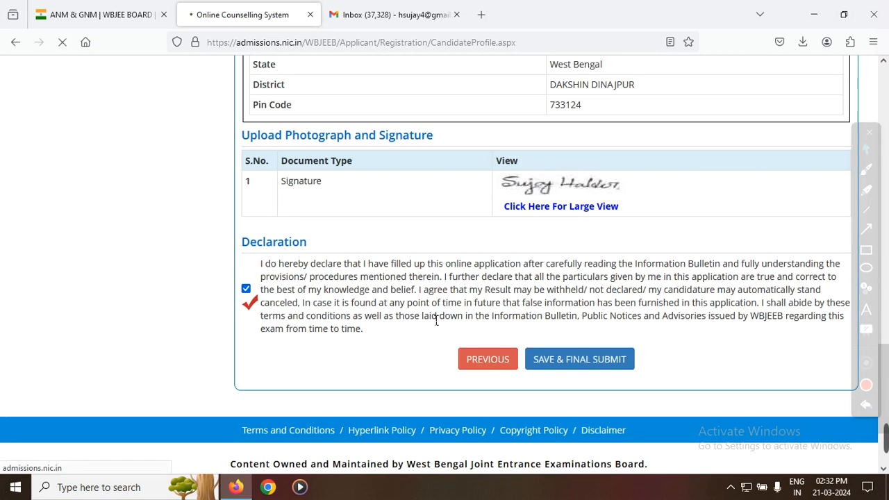
Step: Check the status of each application step, including the registration fee, in the Application Progress Status table
{"action": "scroll", "coordinate": [459, 353], "scroll_direction": "down", "scroll_amount": 2}
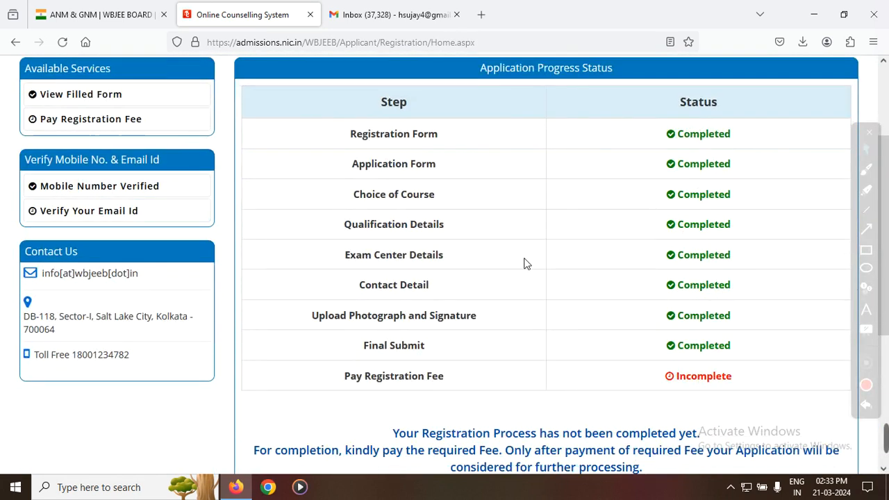
{"action": "left_click", "coordinate": [866, 251]}
{"action": "mouse_move", "coordinate": [337, 122]}
{"action": "left_mouse_down"}
{"action": "mouse_move", "coordinate": [717, 252]}
{"action": "mouse_move", "coordinate": [776, 341]}
{"action": "mouse_move", "coordinate": [778, 369]}
{"action": "left_mouse_up"}
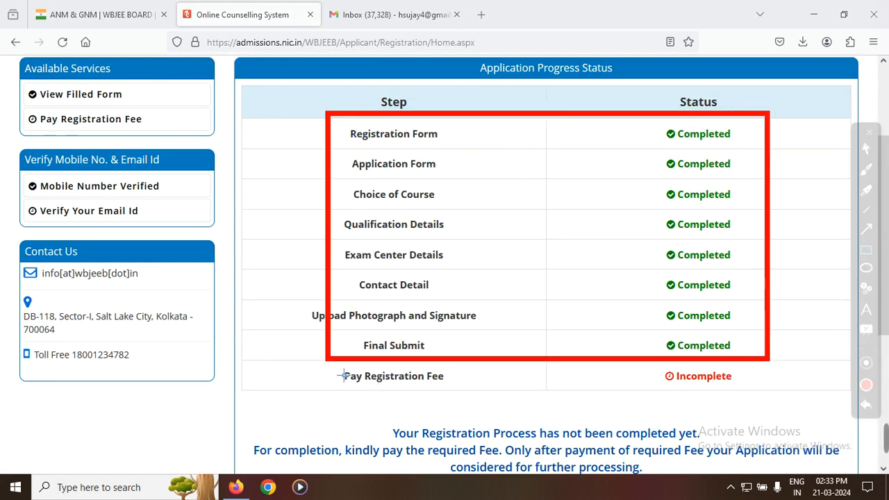
{"action": "mouse_move", "coordinate": [340, 373]}
{"action": "left_mouse_down"}
{"action": "mouse_move", "coordinate": [494, 411]}
{"action": "mouse_move", "coordinate": [785, 409]}
{"action": "left_mouse_up"}
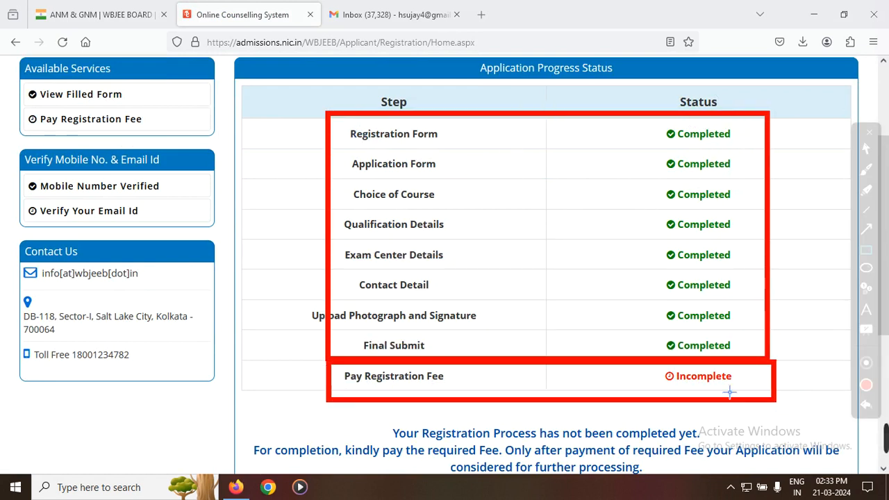
{"action": "left_click", "coordinate": [866, 405]}
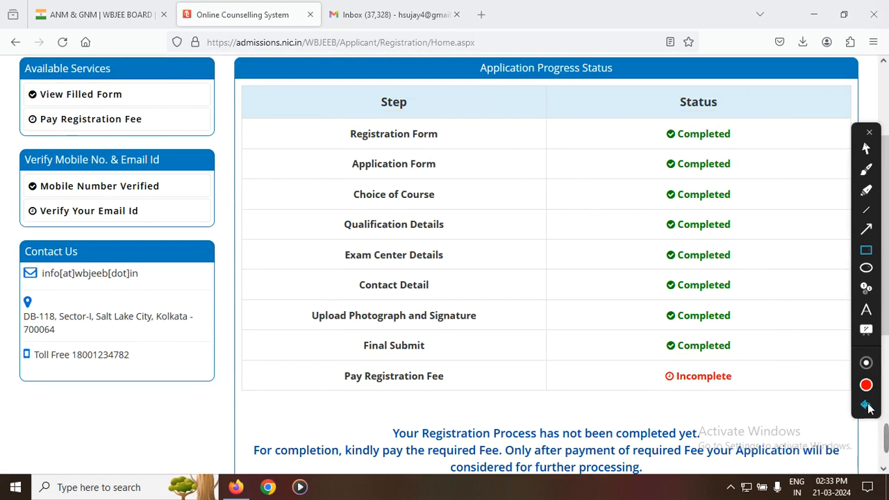
{"action": "left_click", "coordinate": [868, 146]}
Step: Open the registration fee payment, select Online Payment as the mode and proceed to pay the fee
{"action": "scroll", "coordinate": [639, 313], "scroll_direction": "down", "scroll_amount": 3}
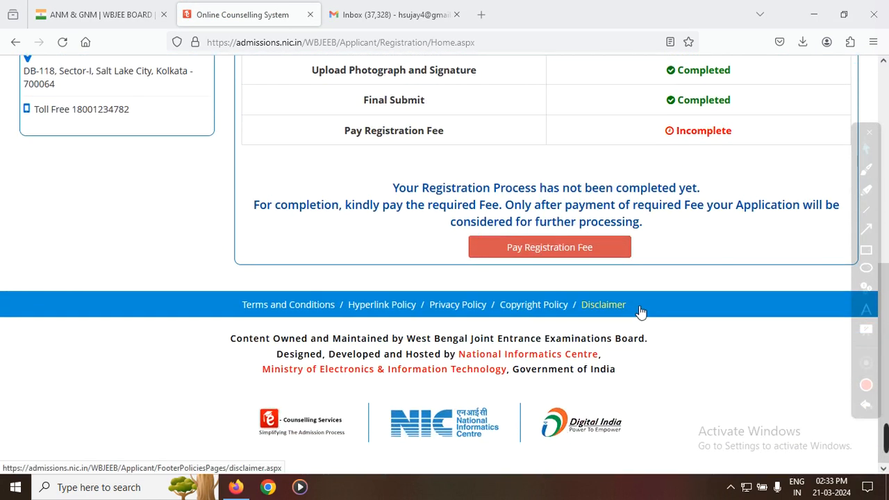
{"action": "left_click", "coordinate": [551, 248]}
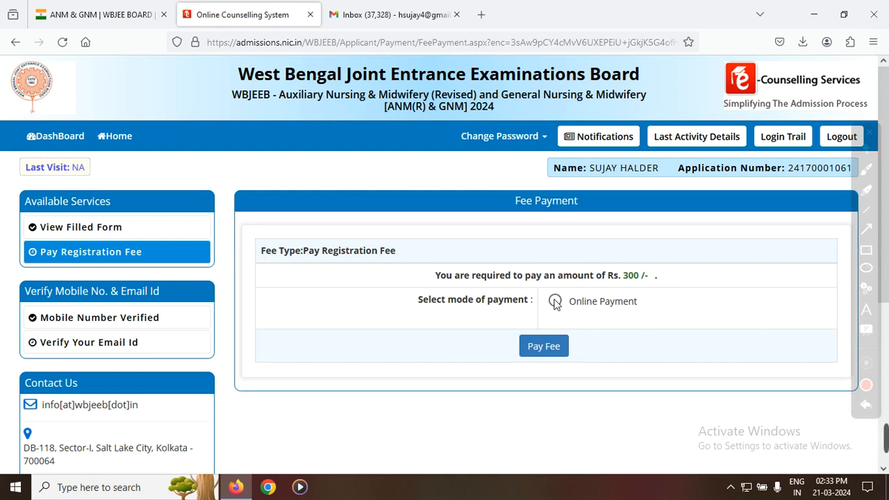
{"action": "left_click", "coordinate": [558, 355]}
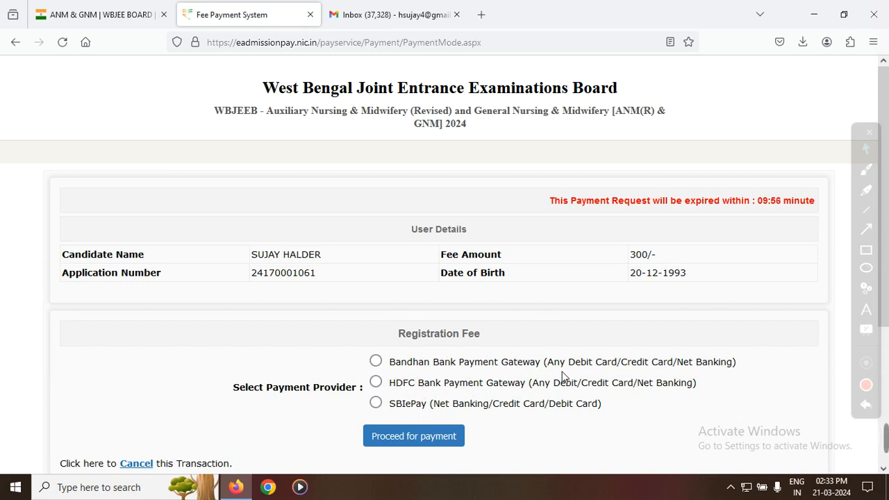
Step: Select Bandhan Bank Payment Gateway as the registration fee's payment provider and proceed for payment
{"action": "left_click_drag", "start_coordinate": [554, 362], "coordinate": [609, 363]}
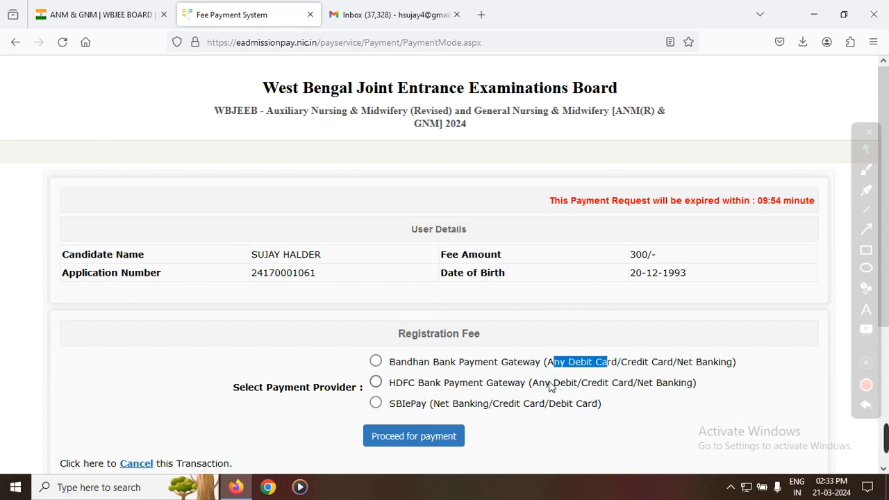
{"action": "left_click", "coordinate": [377, 361]}
{"action": "left_click", "coordinate": [421, 438]}
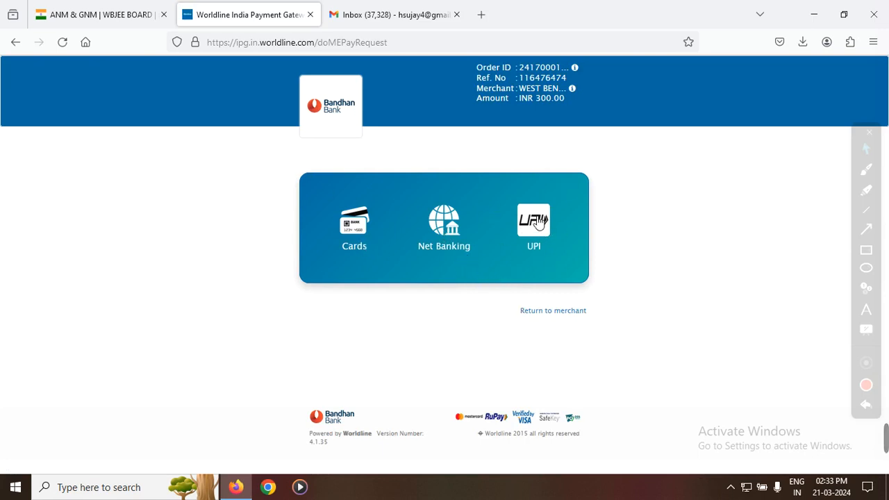
Step: Choose UPI as the payment method and place the cursor in the Virtual Payment Address field
{"action": "left_click", "coordinate": [534, 220]}
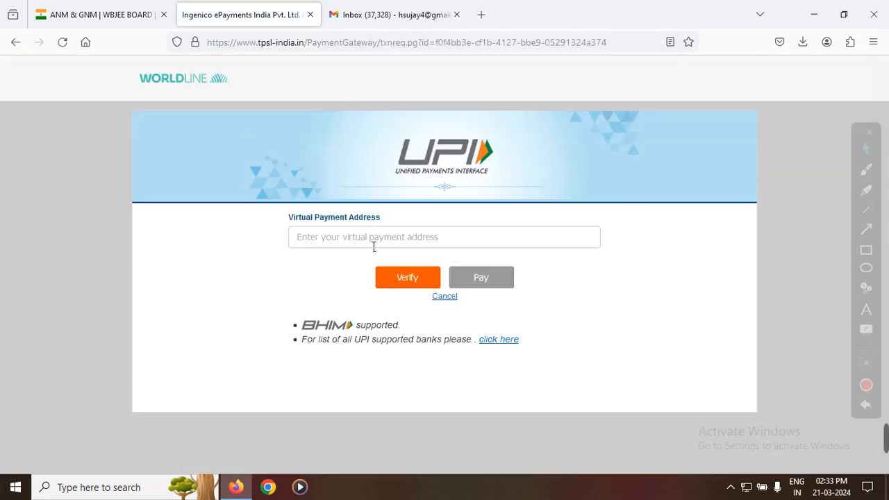
{"action": "left_click", "coordinate": [374, 245]}
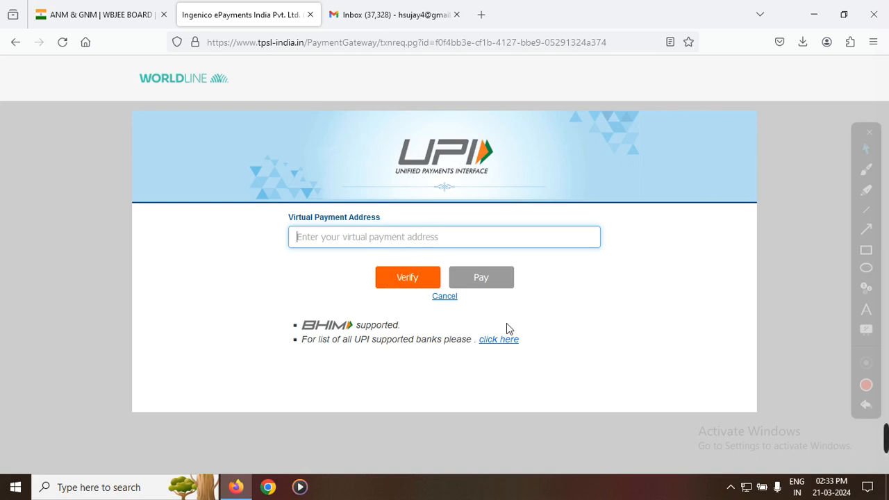
{"action": "mouse_move", "coordinate": [885, 440]}
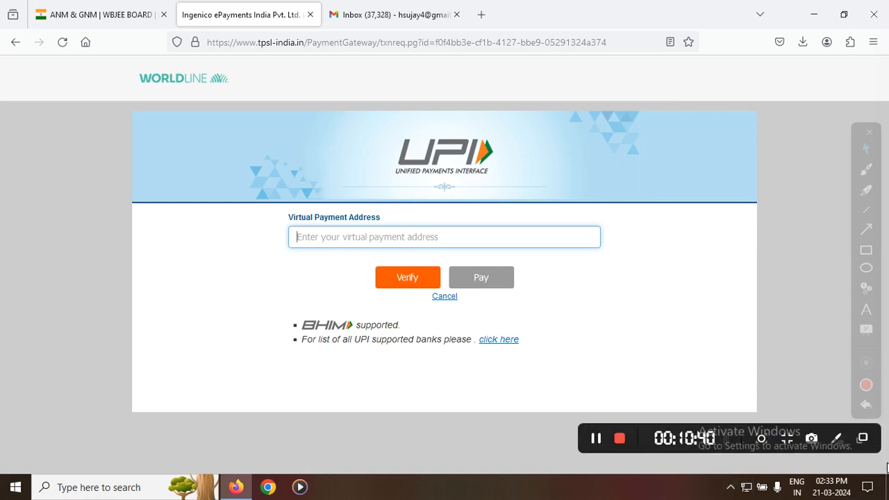